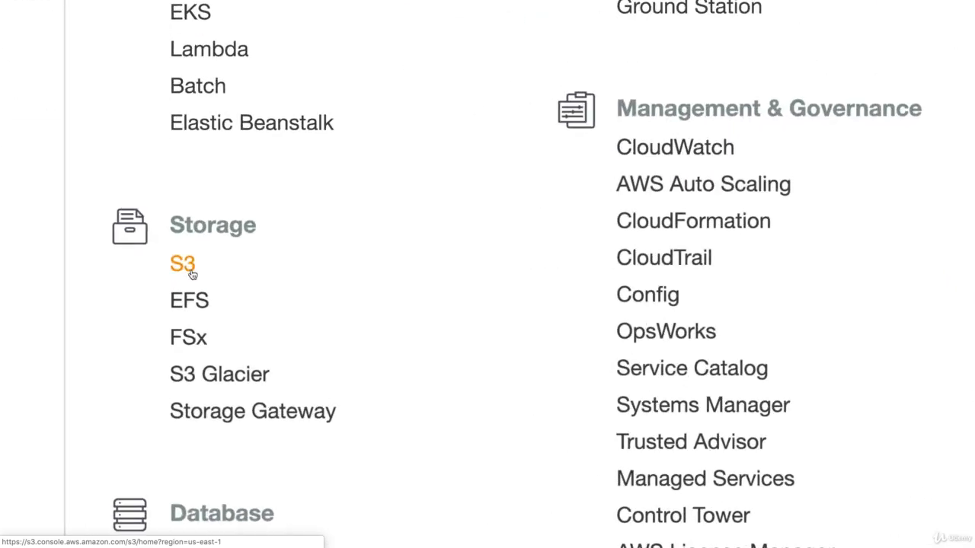
# Create an S3 bucket named acloudguruversioning2019rjk in the US East (N. Virginia) region with default settings
pyautogui.click(189, 271)
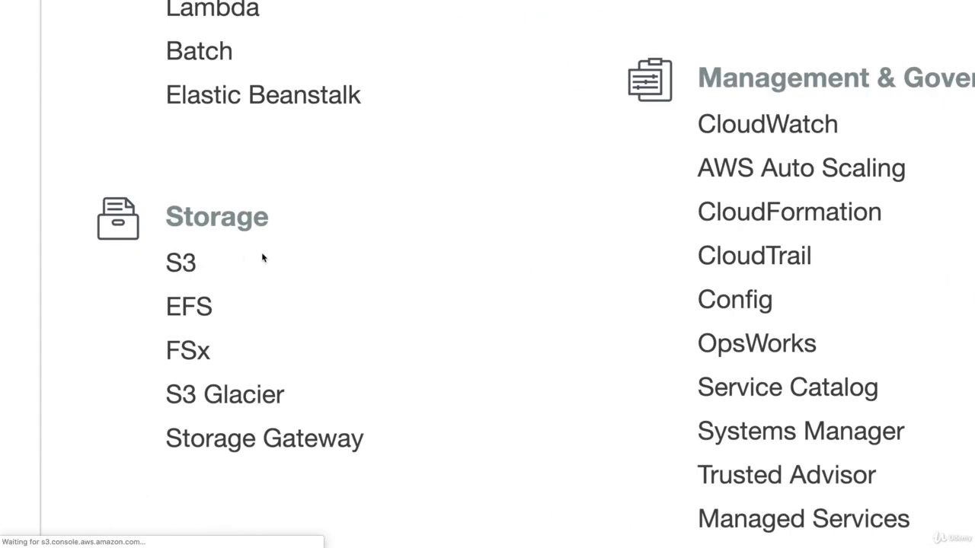
pyautogui.click(199, 143)
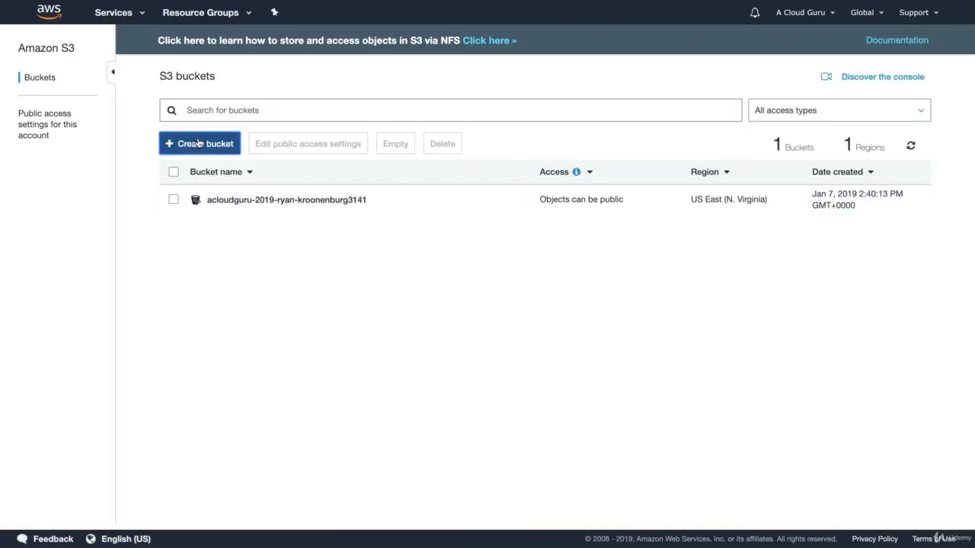
pyautogui.write('acloudguruversio')
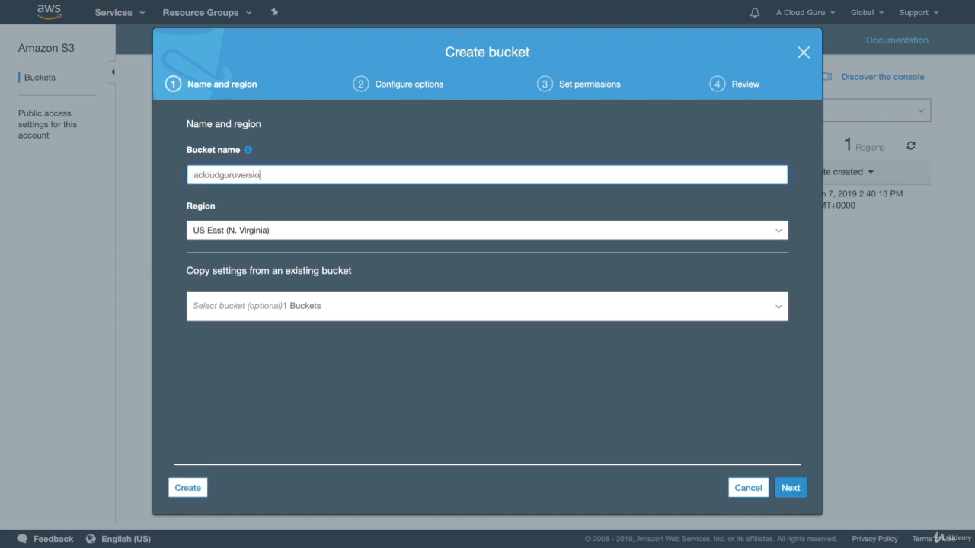
pyautogui.write('ning2019rjk')
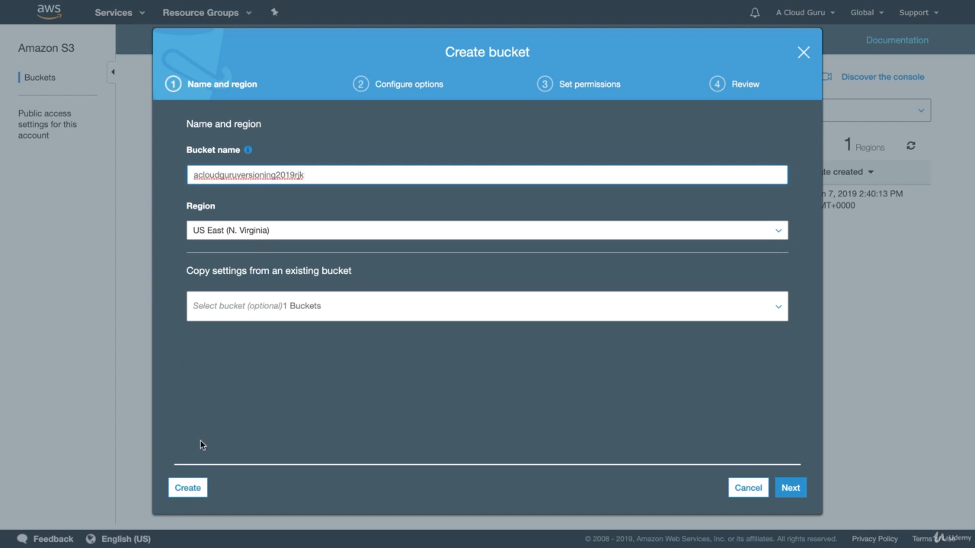
pyautogui.click(196, 491)
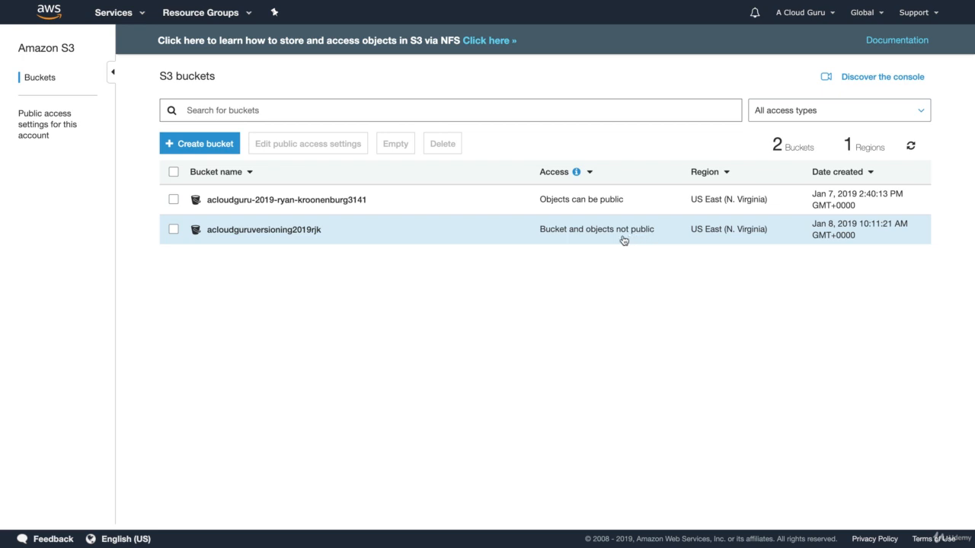
# Save the public access settings of acloudguruversioning2019rjk with all four blocking options off, confirming with "confirm"
pyautogui.click(174, 230)
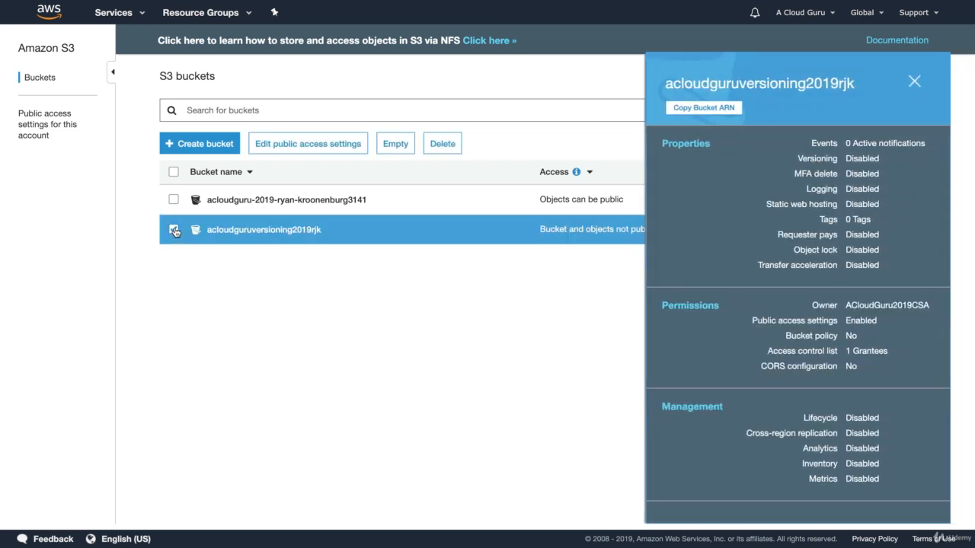
pyautogui.click(309, 145)
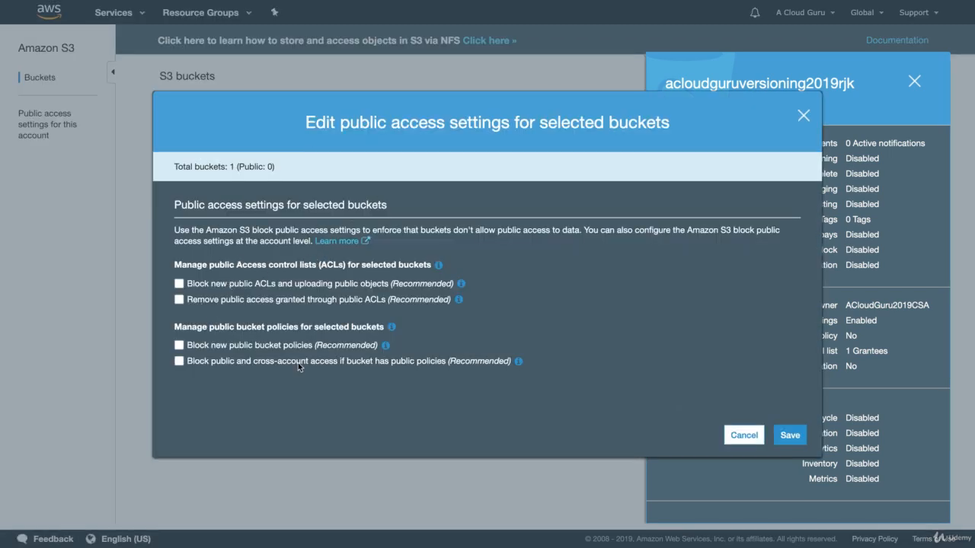
pyautogui.click(790, 436)
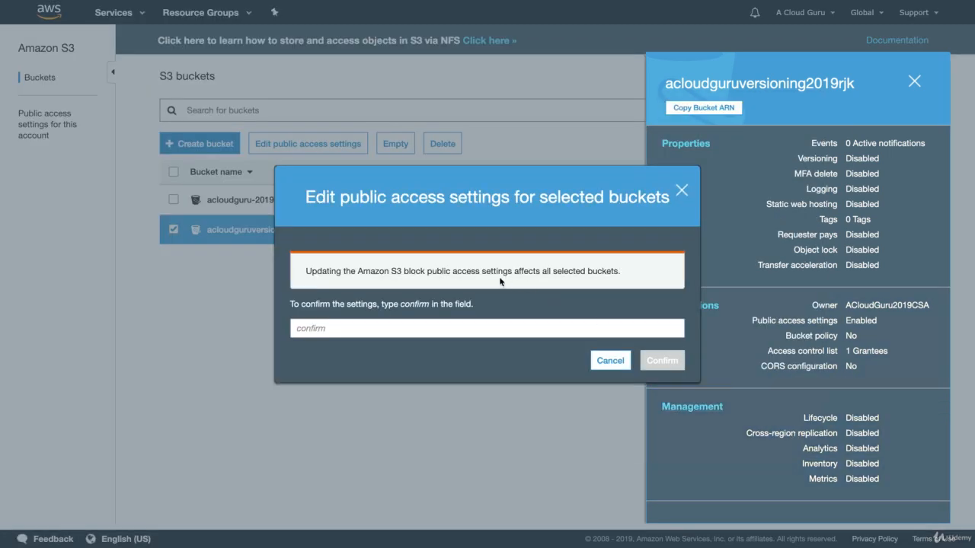
pyautogui.write('confirm')
pyautogui.click(662, 360)
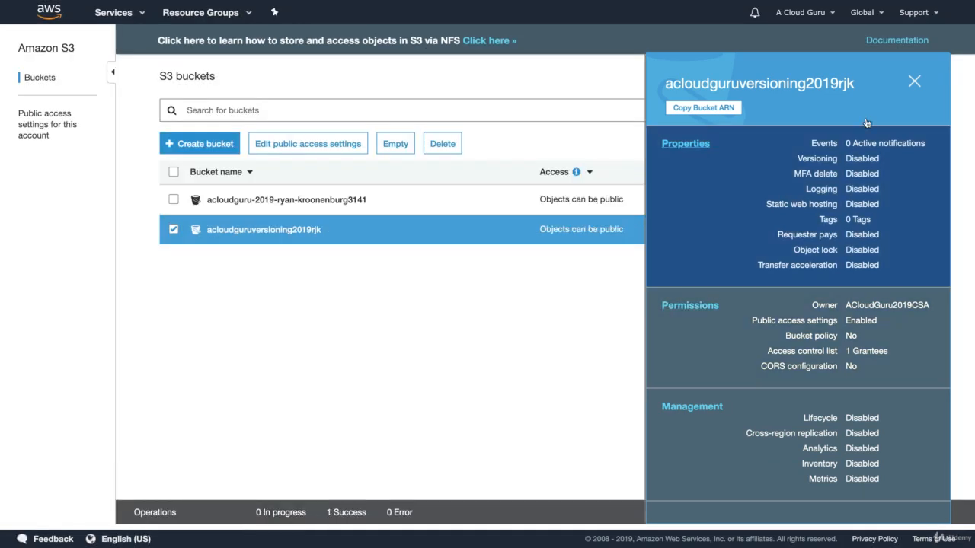
pyautogui.click(914, 81)
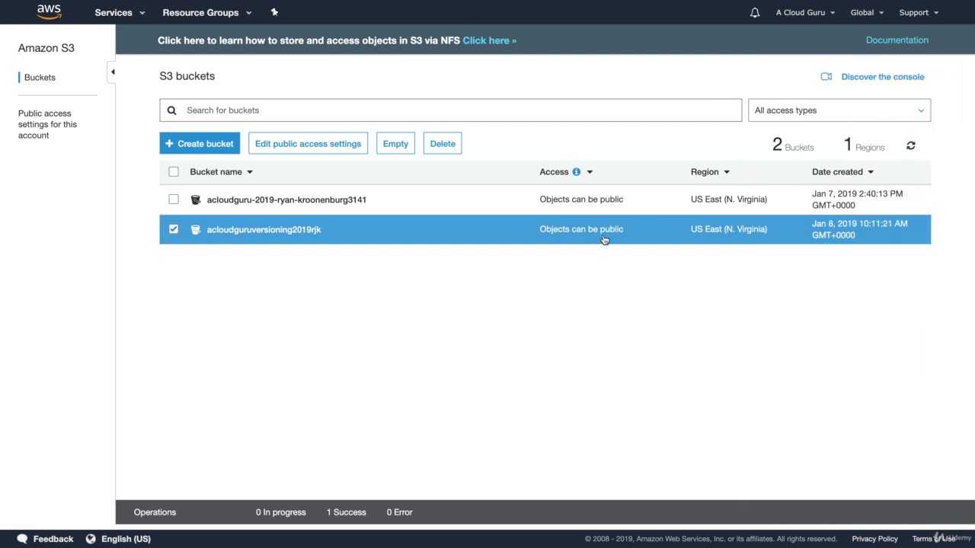
# Enable versioning in the properties of the acloudguruversioning2019rjk bucket, and check the saved versioning setting without changing it
pyautogui.click(269, 229)
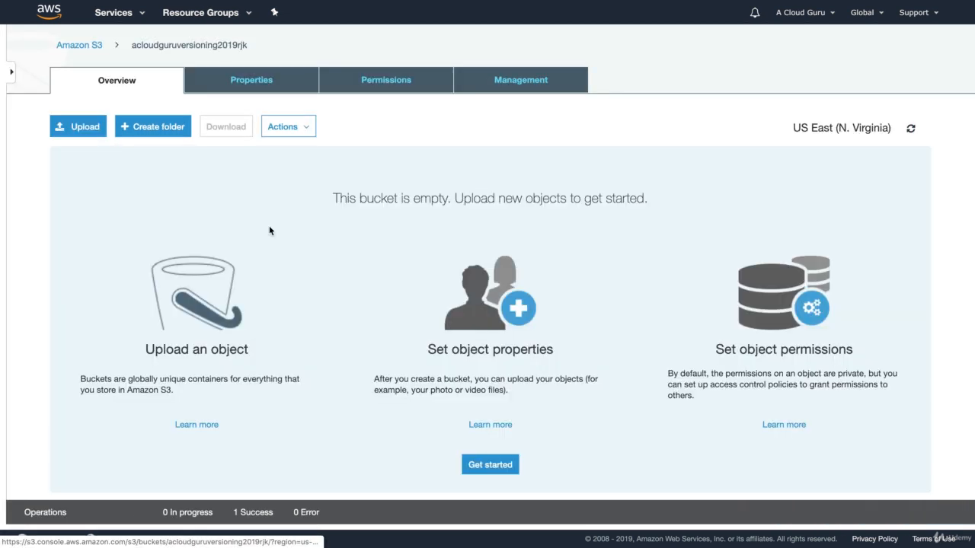
pyautogui.click(253, 80)
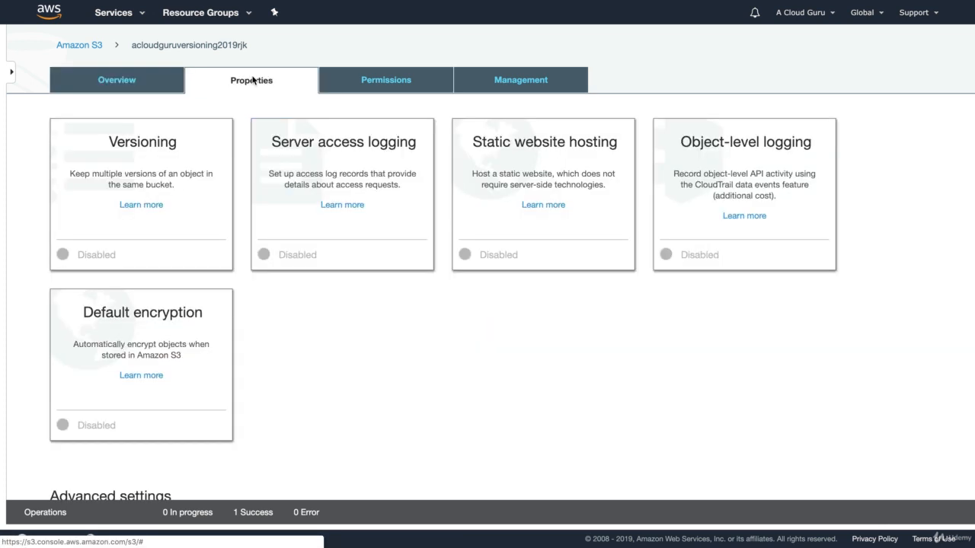
pyautogui.click(145, 156)
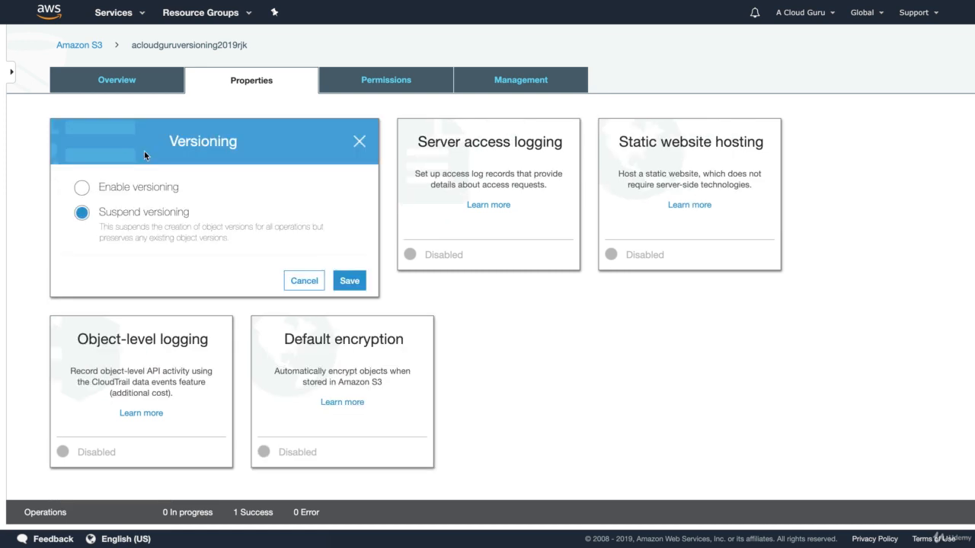
pyautogui.click(137, 189)
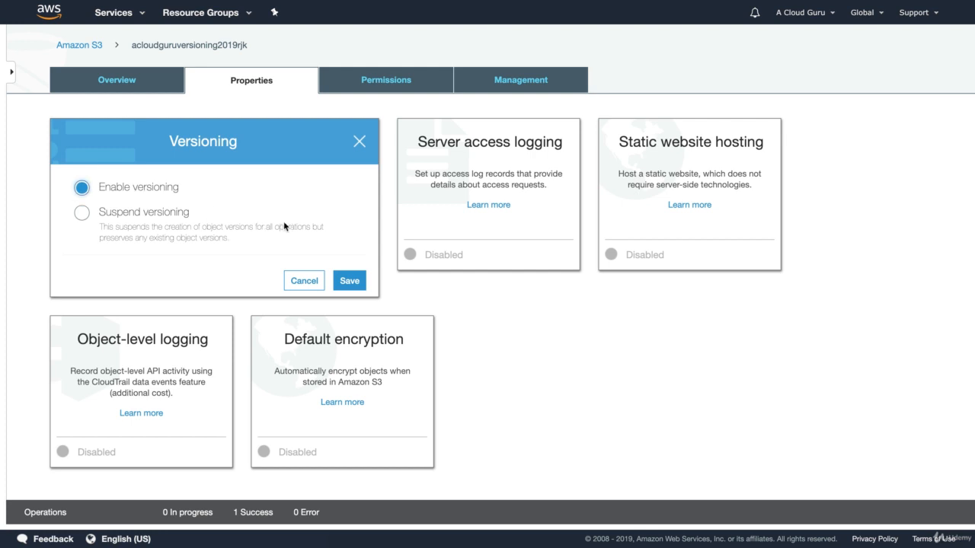
pyautogui.click(346, 280)
pyautogui.click(123, 169)
pyautogui.click(305, 281)
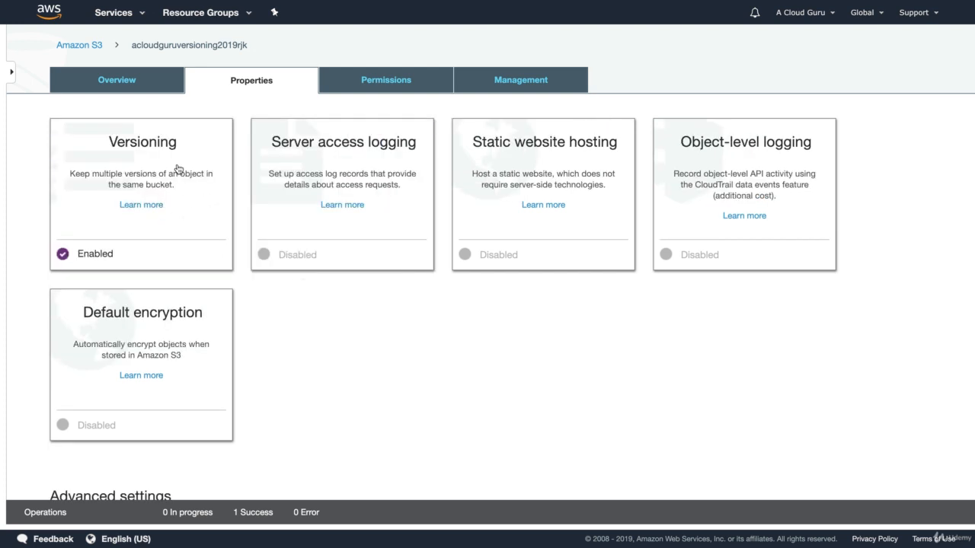
# Reopen the acloudguruversioning2019rjk bucket from the bucket list and upload HelloCloudGurus.txt from Downloads into it
pyautogui.click(79, 45)
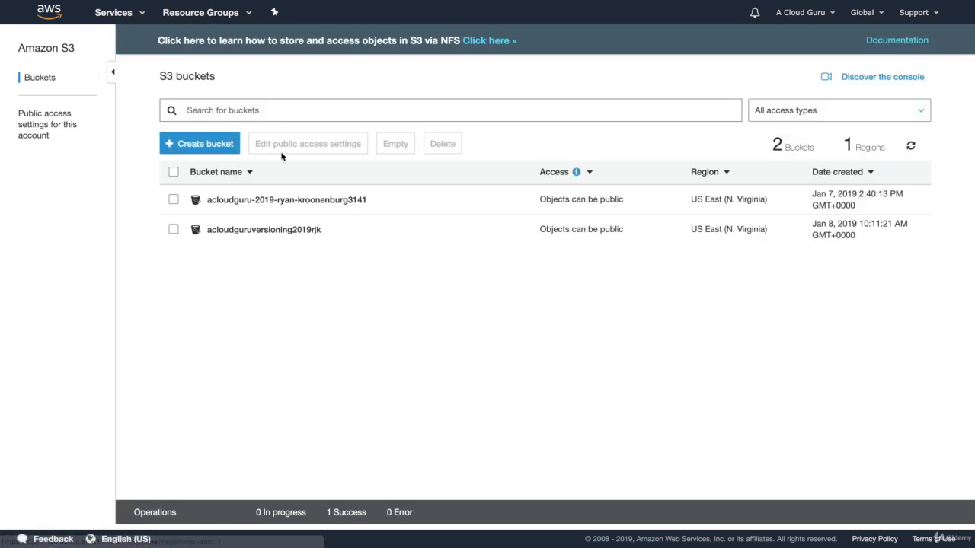
pyautogui.click(283, 230)
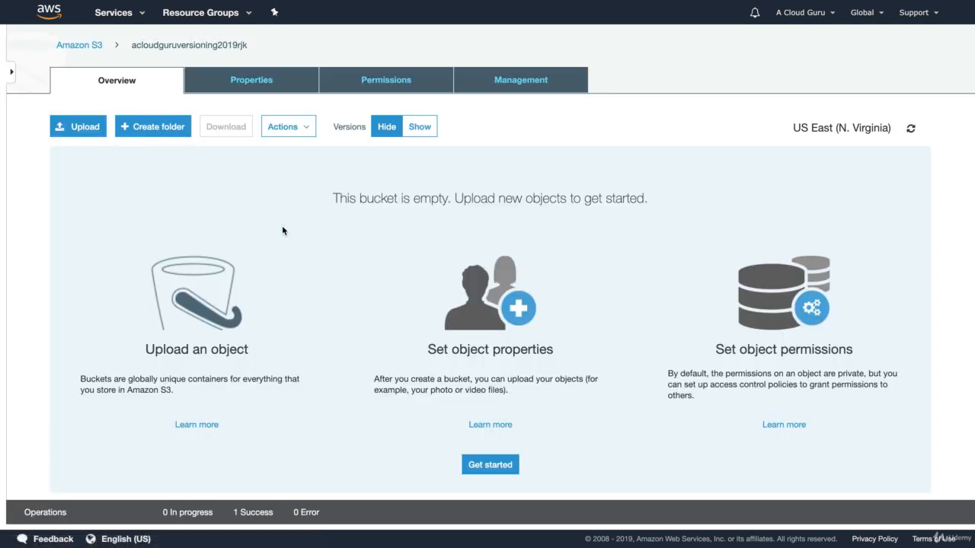
pyautogui.click(86, 127)
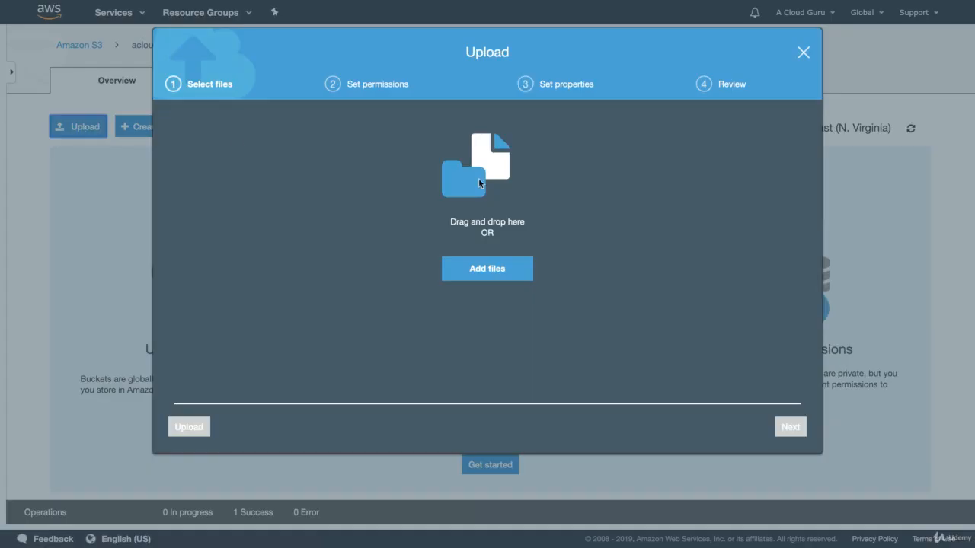
pyautogui.click(491, 271)
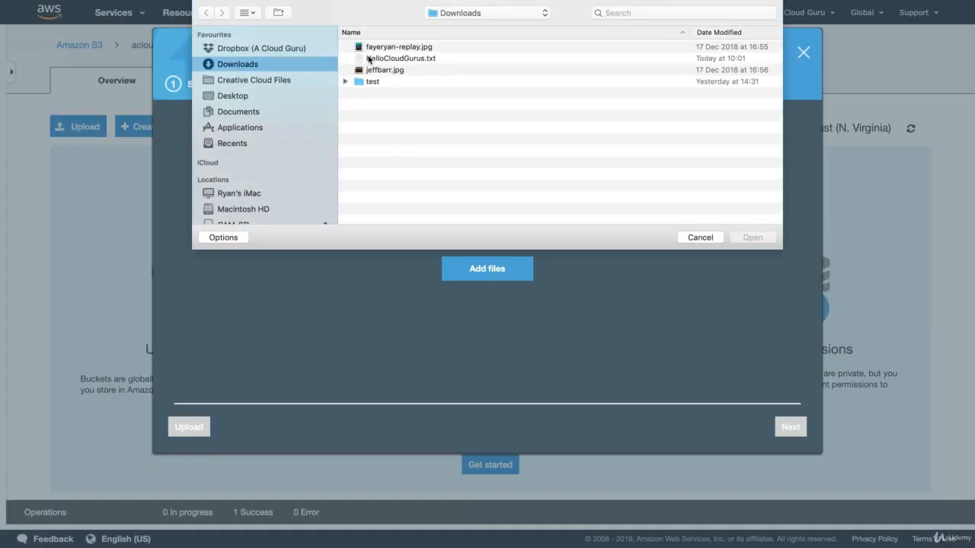
pyautogui.click(369, 58)
pyautogui.doubleClick(369, 58)
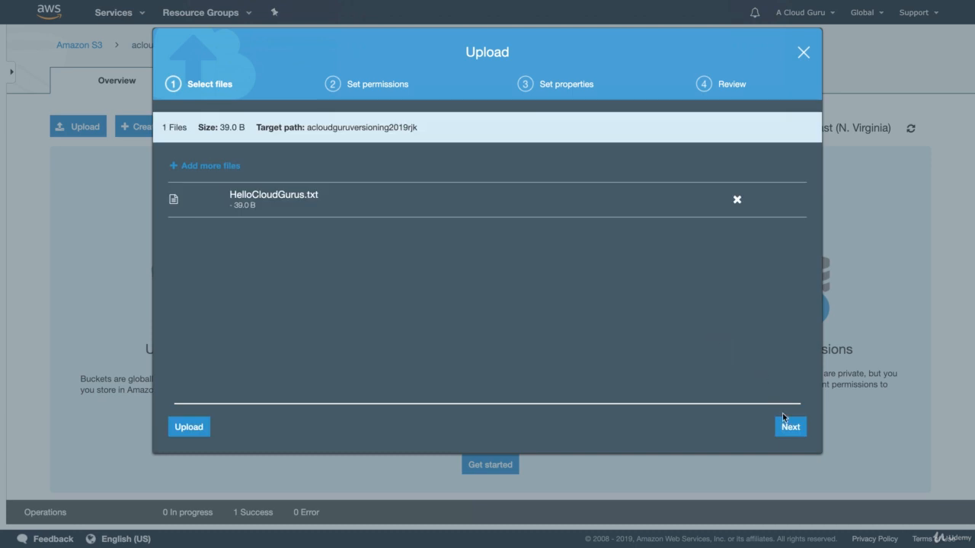
pyautogui.click(193, 427)
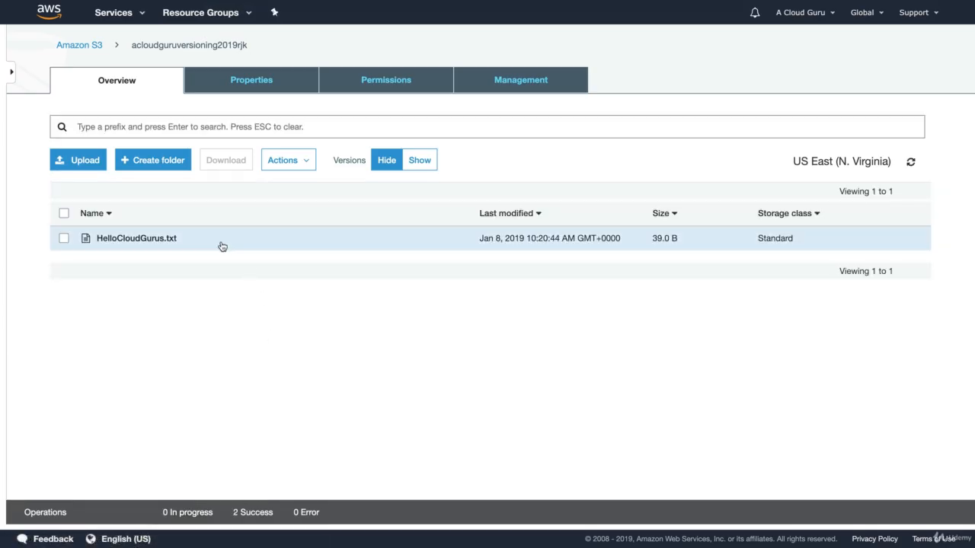
# Make the uploaded HelloCloudGurus.txt object public
pyautogui.click(64, 238)
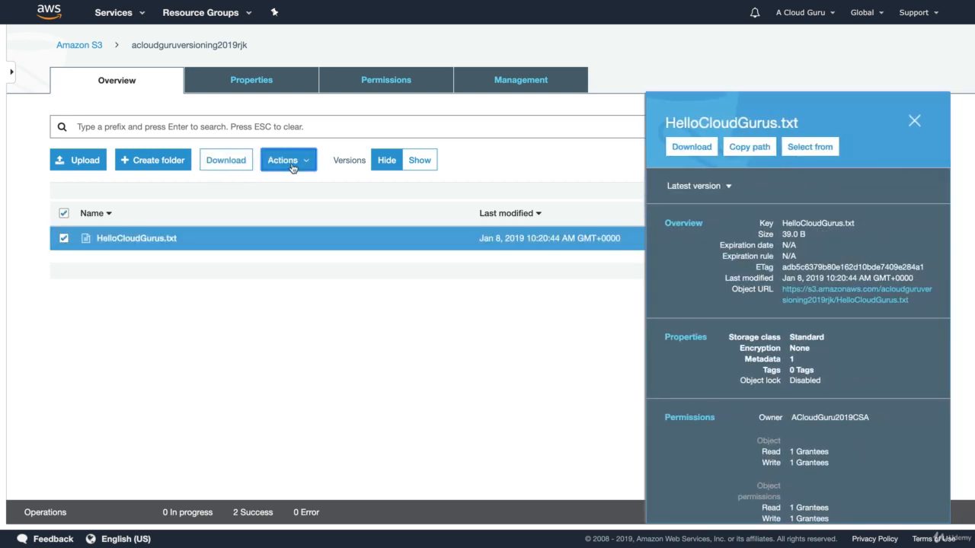
pyautogui.click(292, 169)
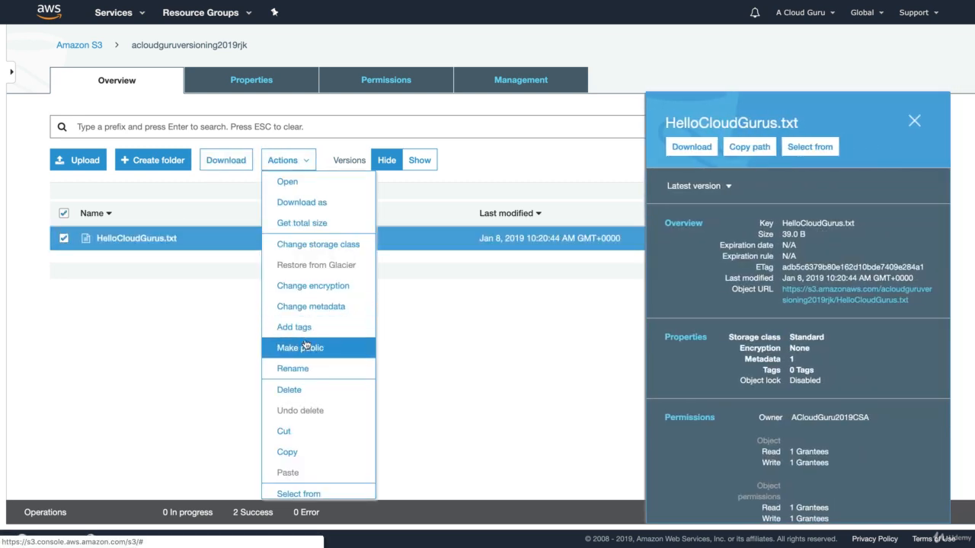
pyautogui.click(306, 345)
pyautogui.click(651, 426)
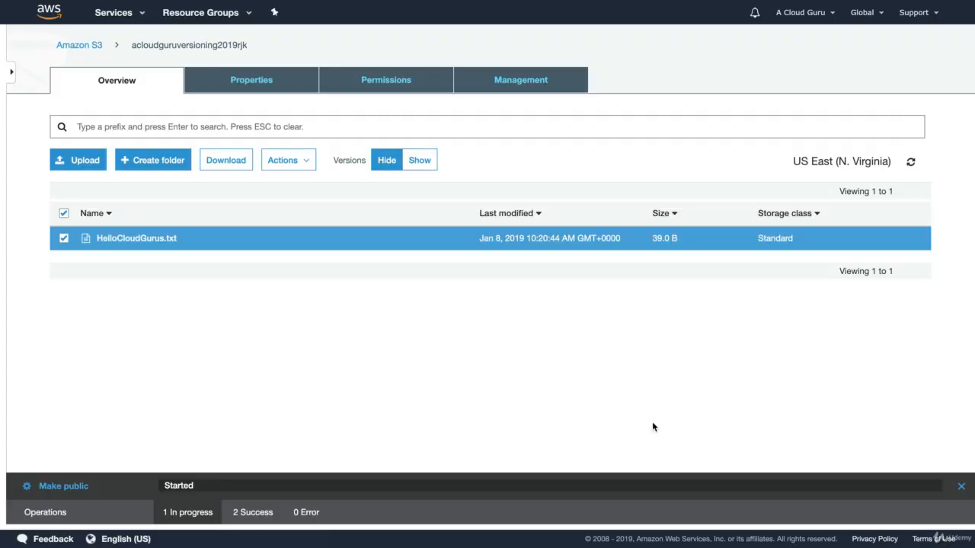
# View HelloCloudGurus.txt in the browser through its object URL, and return to the bucket's object list
pyautogui.click(63, 239)
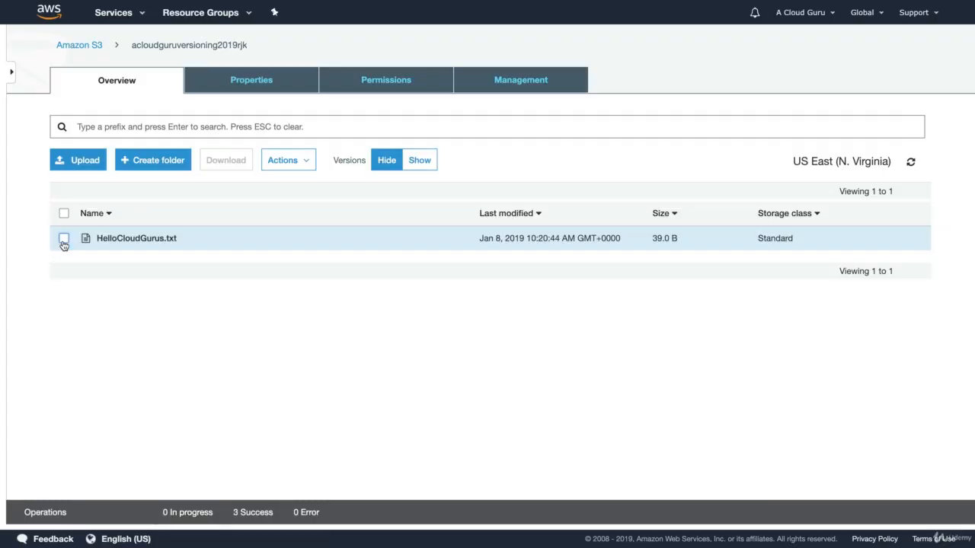
pyautogui.click(64, 240)
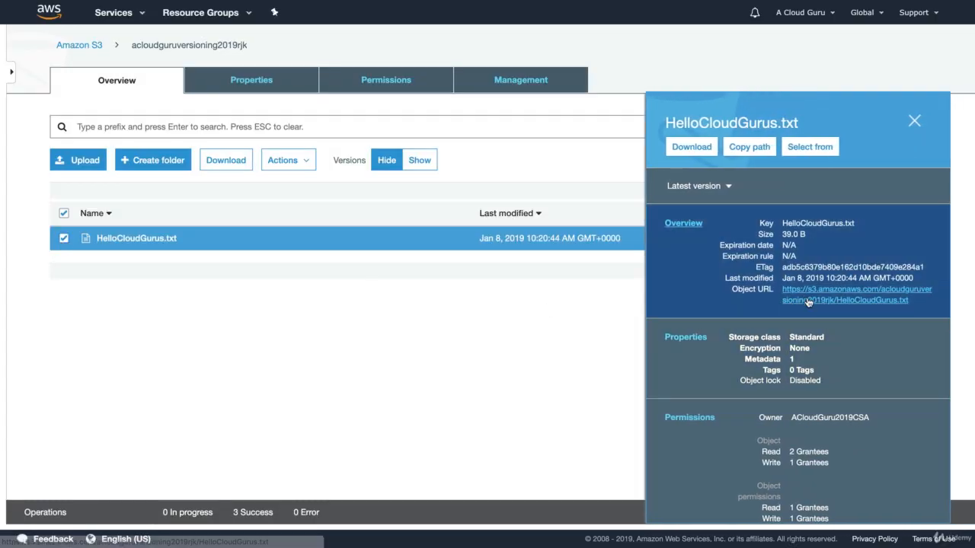
pyautogui.click(808, 299)
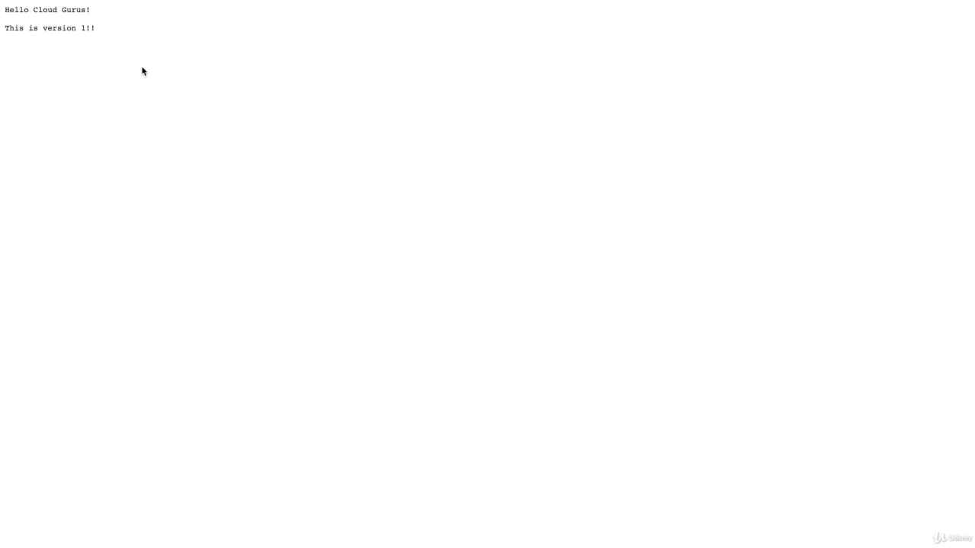
pyautogui.hscroll(-5, 141, 71)
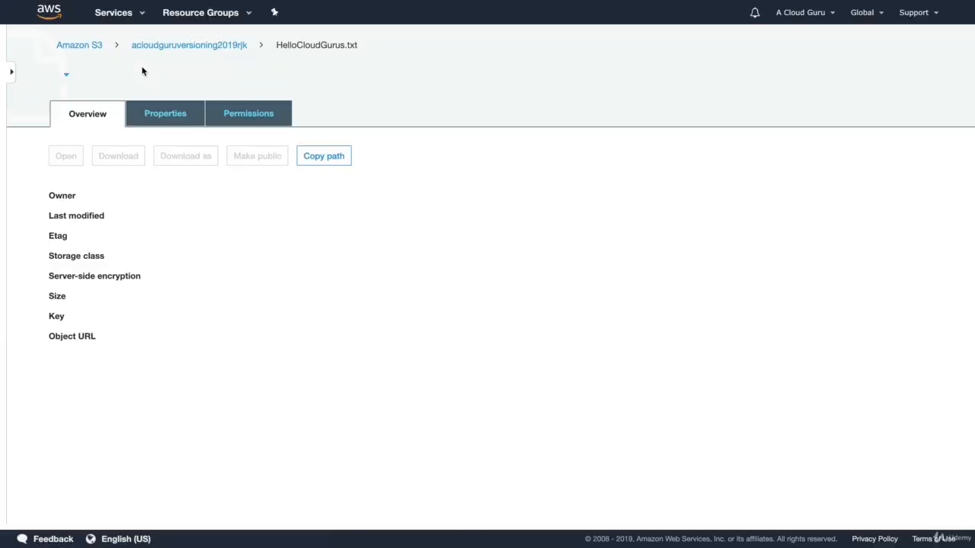
pyautogui.click(221, 45)
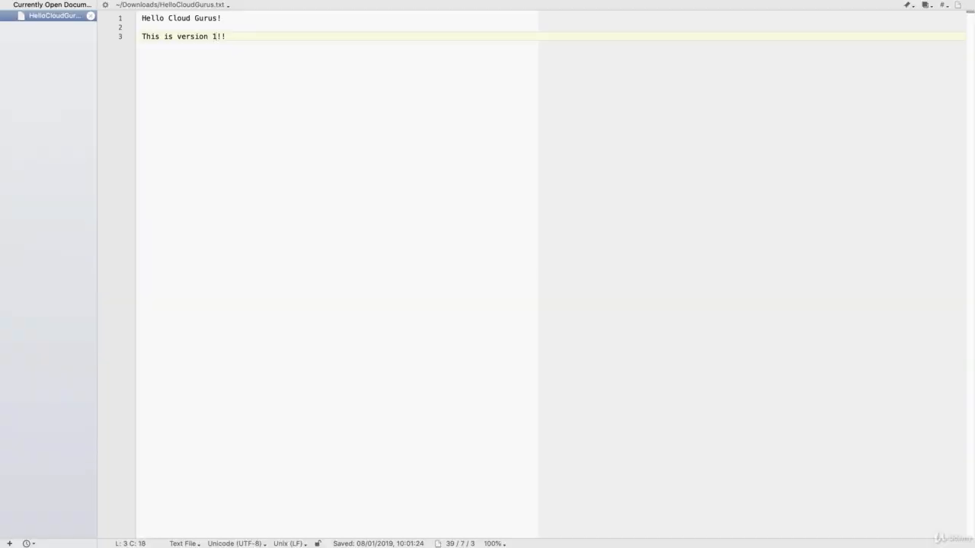
# In the text editor, change HelloCloudGurus.txt to "version 2", add the line "This is a better version." and save over the disk file
pyautogui.press('BackSpace')
pyautogui.write('2')
pyautogui.press('Right')
pyautogui.press('Right')
pyautogui.press('Return')
pyautogui.press('Return')
pyautogui.write('This ')
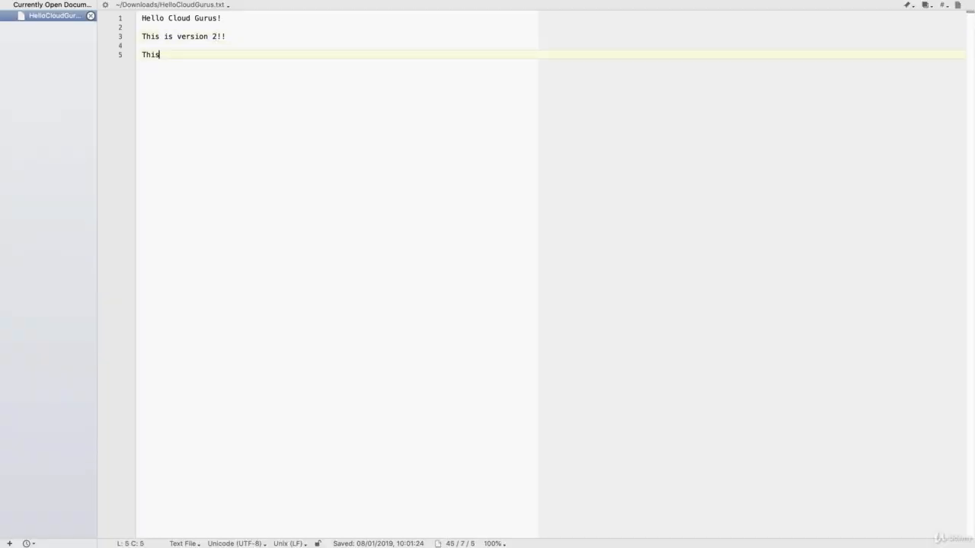
pyautogui.write('is a better version.')
pyautogui.press('super+s')
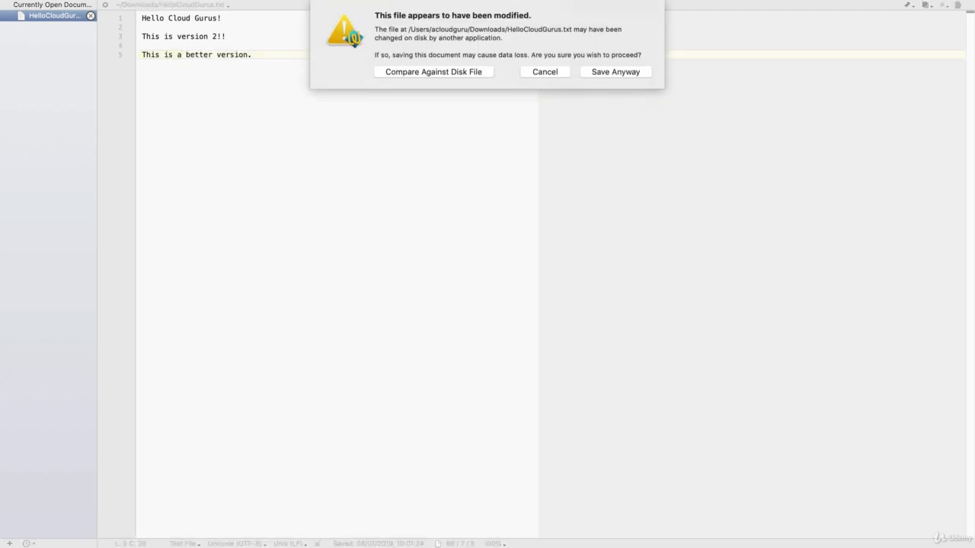
pyautogui.click(608, 72)
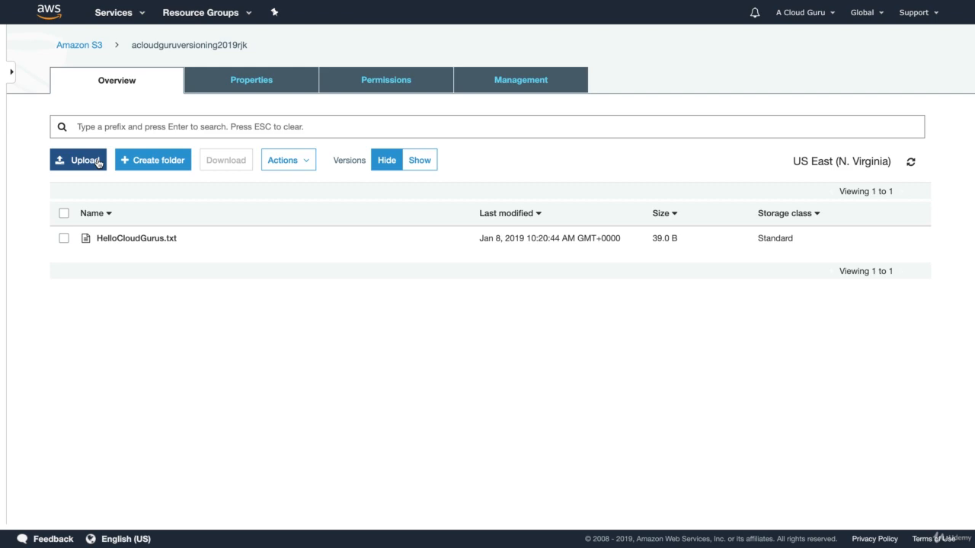
# Upload the edited HelloCloudGurus.txt from Downloads to the bucket as a new version of the object
pyautogui.click(84, 160)
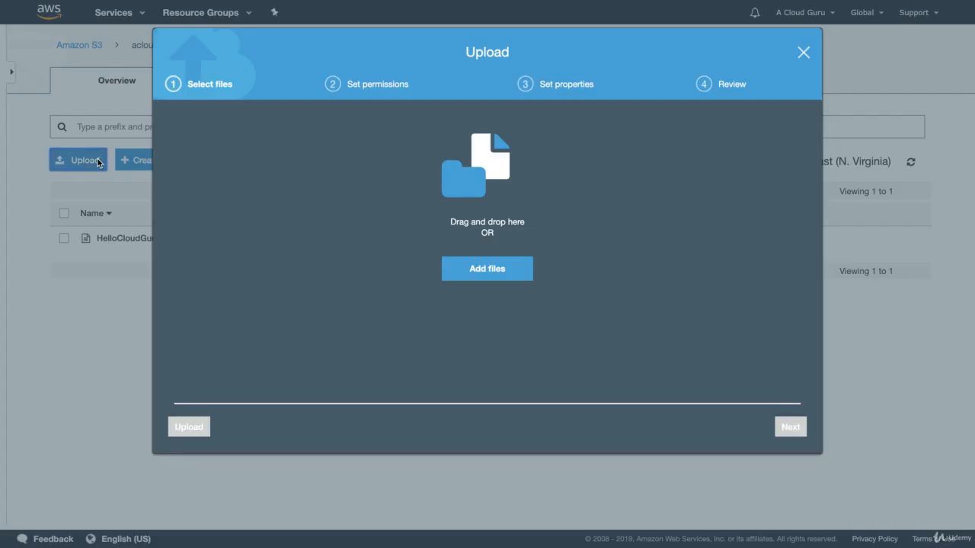
pyautogui.click(485, 270)
pyautogui.click(394, 61)
pyautogui.doubleClick(394, 61)
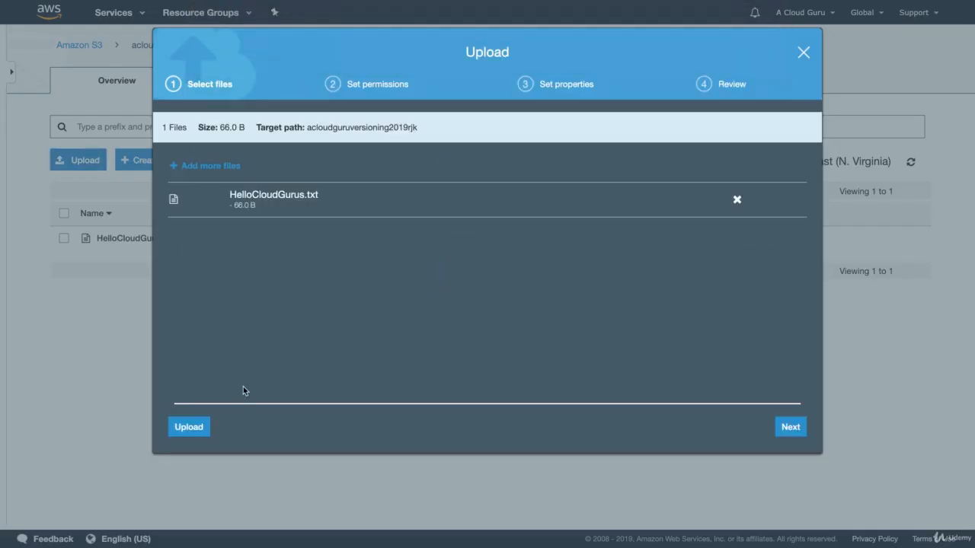
pyautogui.click(188, 427)
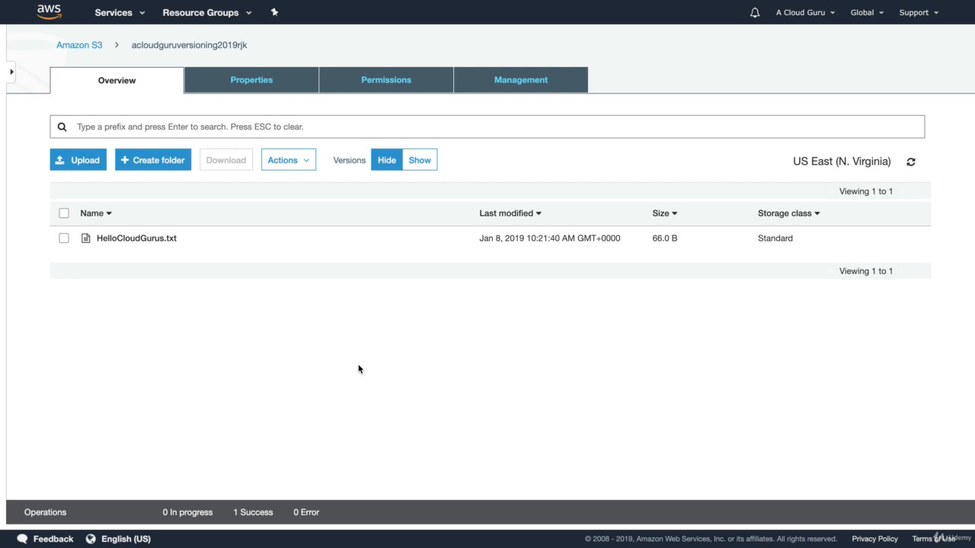
# Try to view the uploaded HelloCloudGurus.txt in the browser through its object URL, and return to the bucket's object list
pyautogui.click(64, 240)
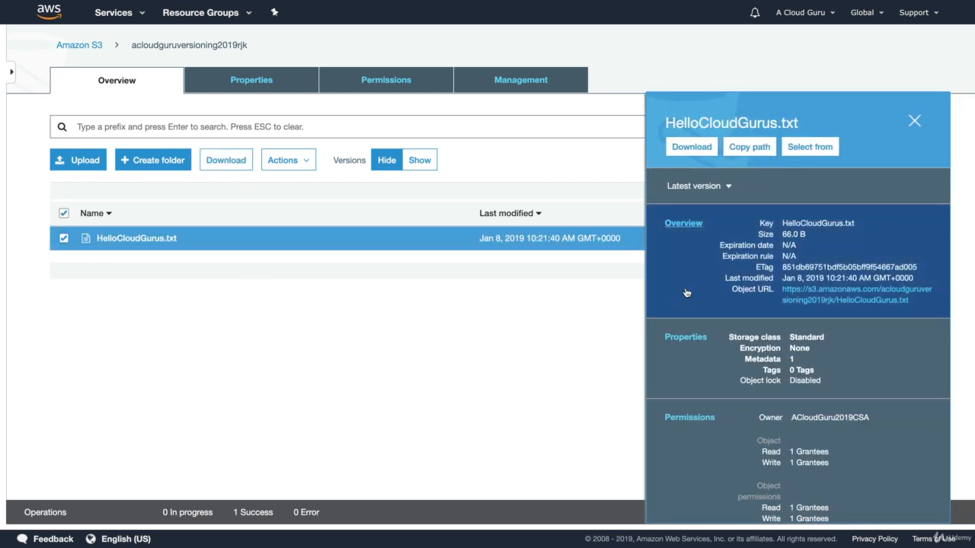
pyautogui.click(815, 300)
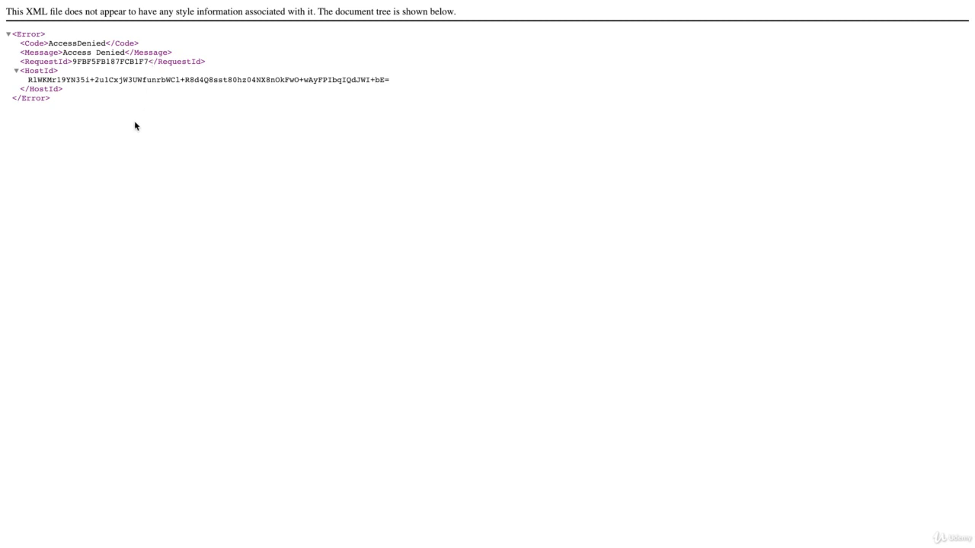
pyautogui.hscroll(-5, 135, 121)
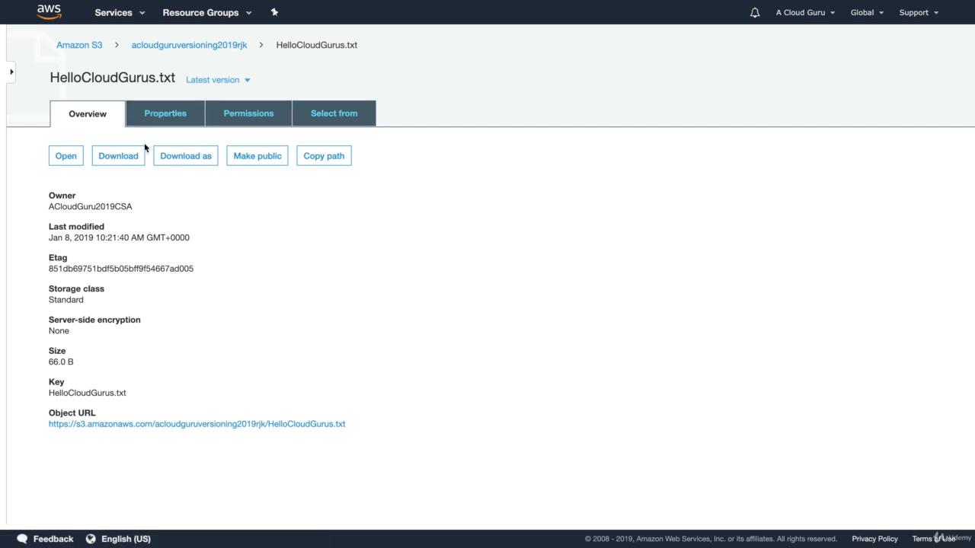
pyautogui.click(224, 55)
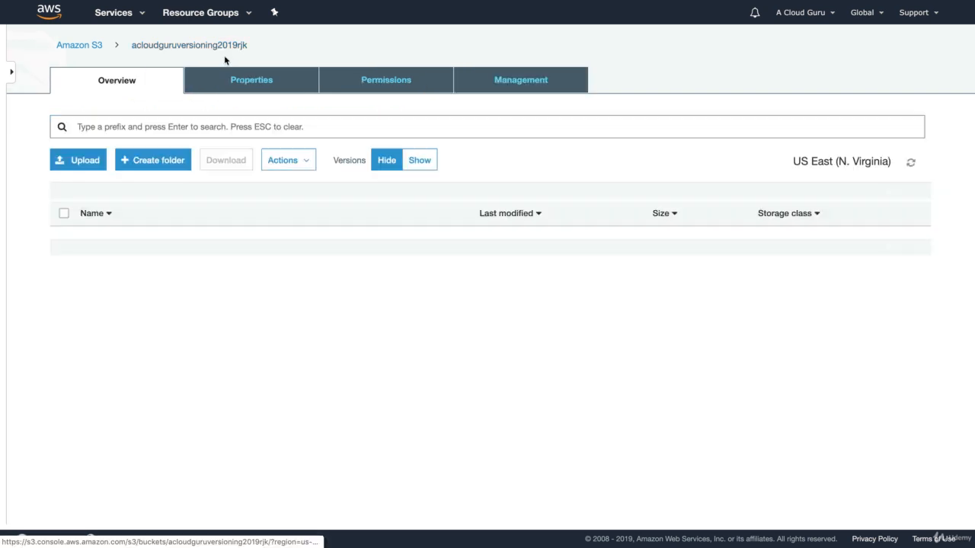
# Make the 66-byte second upload of HelloCloudGurus.txt public
pyautogui.click(64, 238)
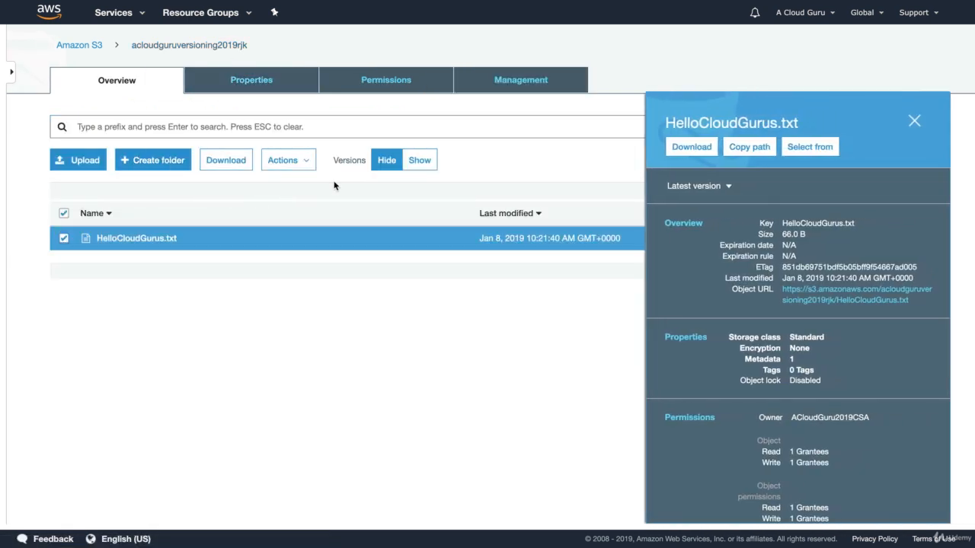
pyautogui.click(307, 166)
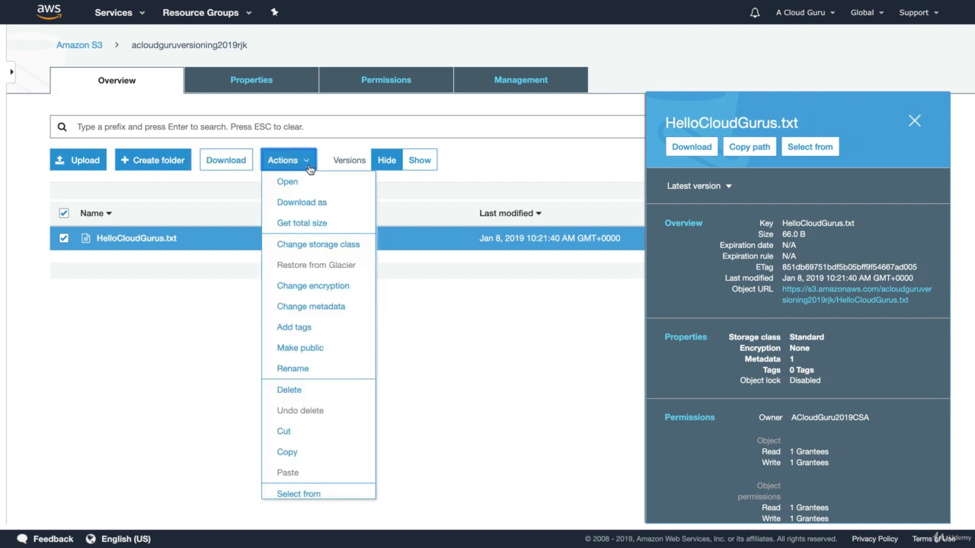
pyautogui.click(302, 351)
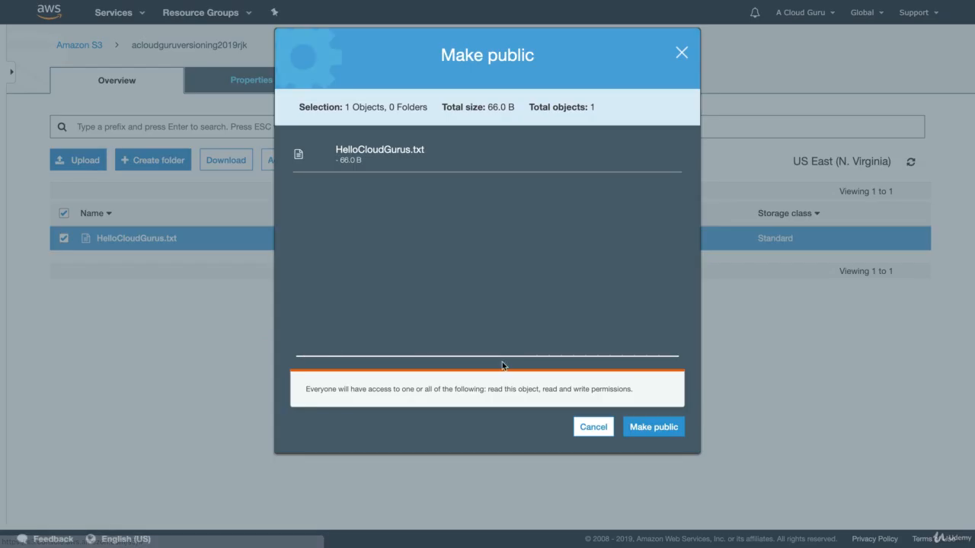
pyautogui.click(656, 427)
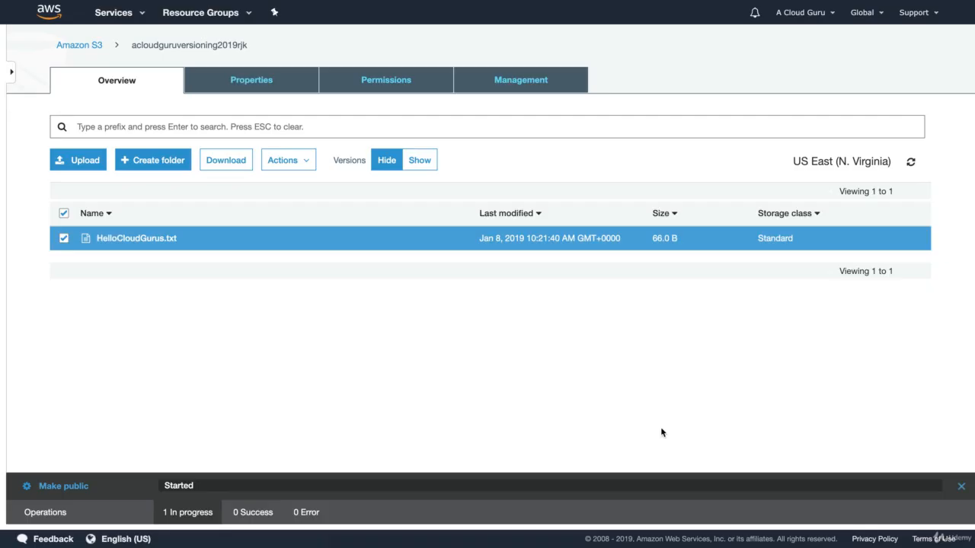
# View the now-public HelloCloudGurus.txt through its object URL, return to the bucket and show all object versions
pyautogui.click(137, 238)
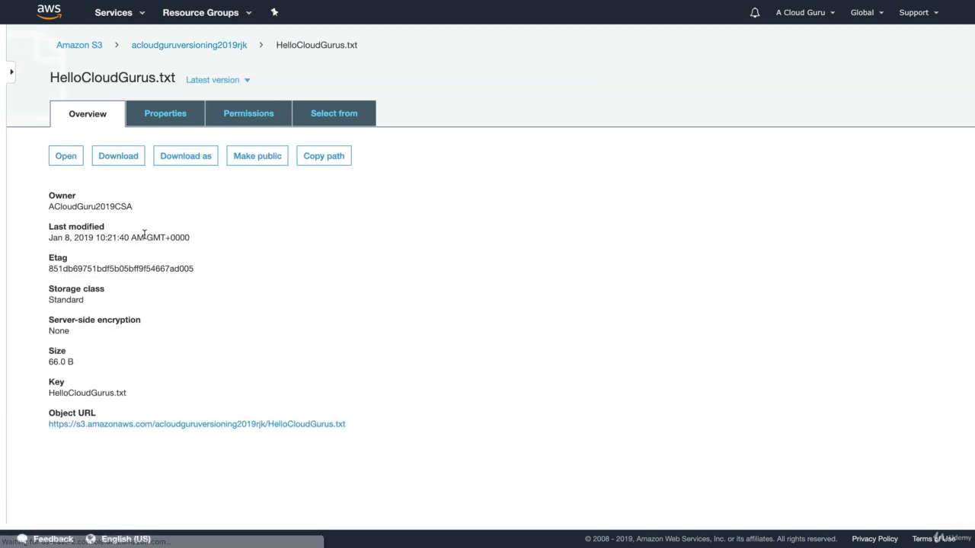
pyautogui.click(250, 425)
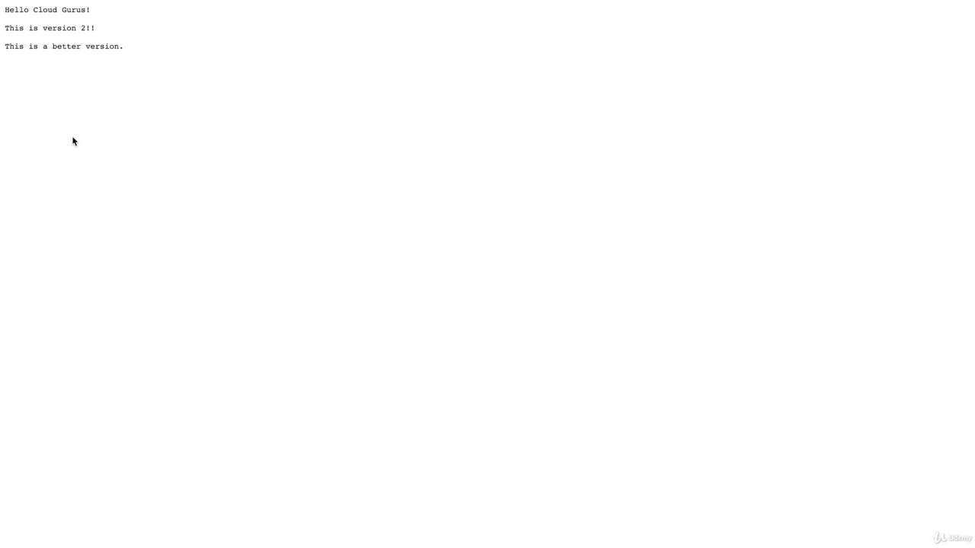
pyautogui.press('super+bracketleft')
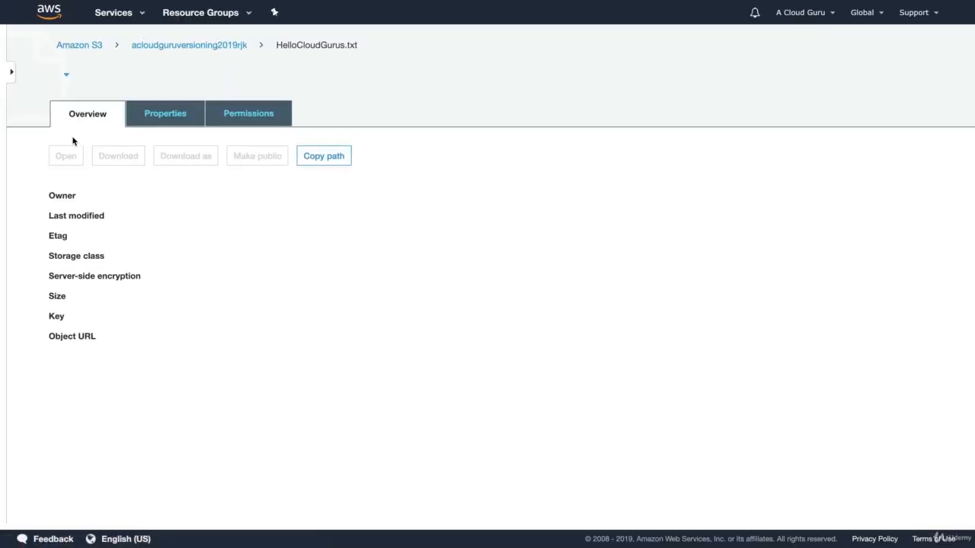
pyautogui.click(227, 46)
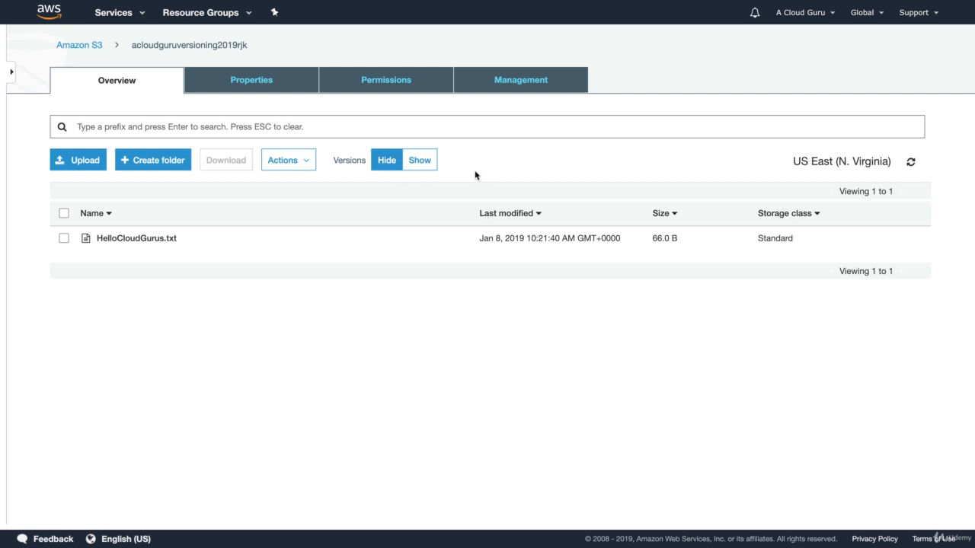
pyautogui.click(417, 164)
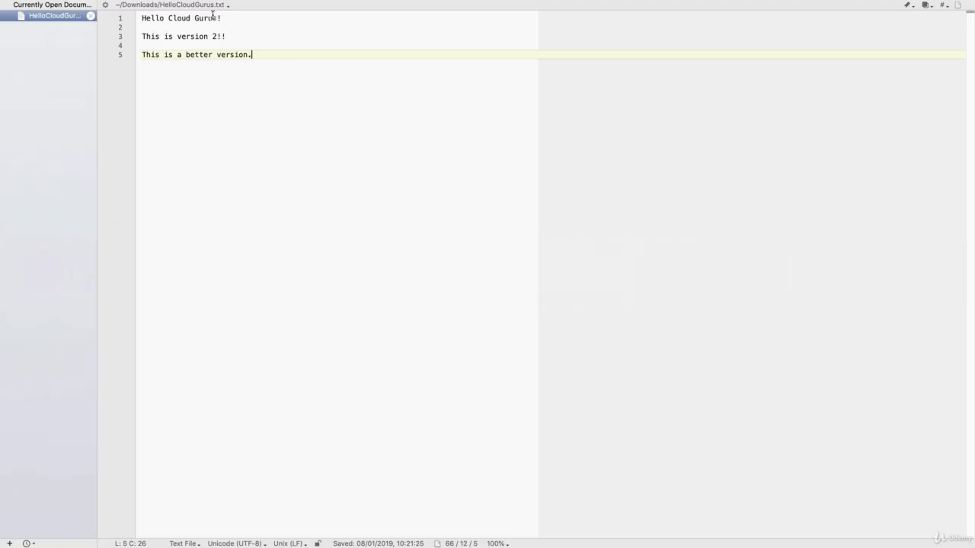
# In the text editor, change HelloCloudGurus.txt to "version 3" and replace "better" with "best" in the last line
pyautogui.click(213, 37)
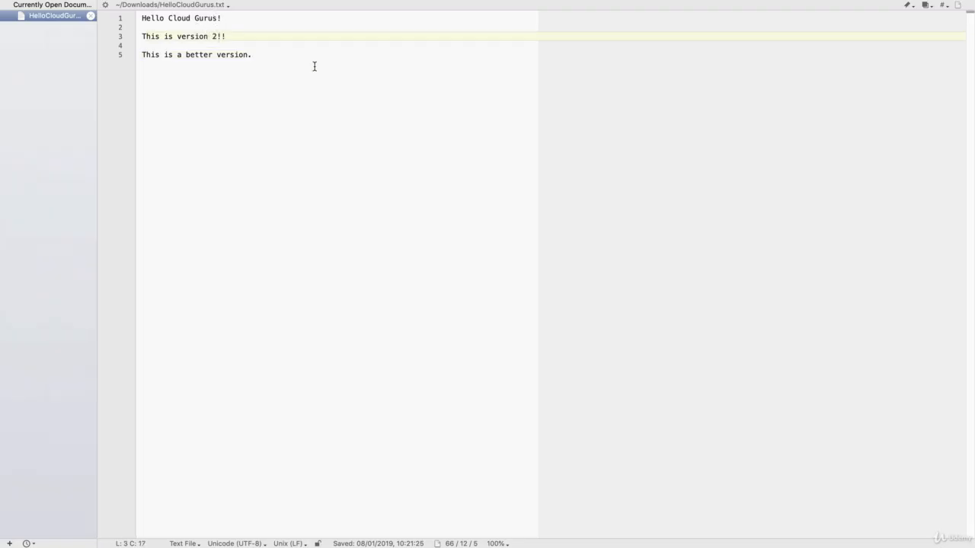
pyautogui.press('BackSpace')
pyautogui.write('4')
pyautogui.click(225, 36)
pyautogui.press('Down')
pyautogui.press('Down')
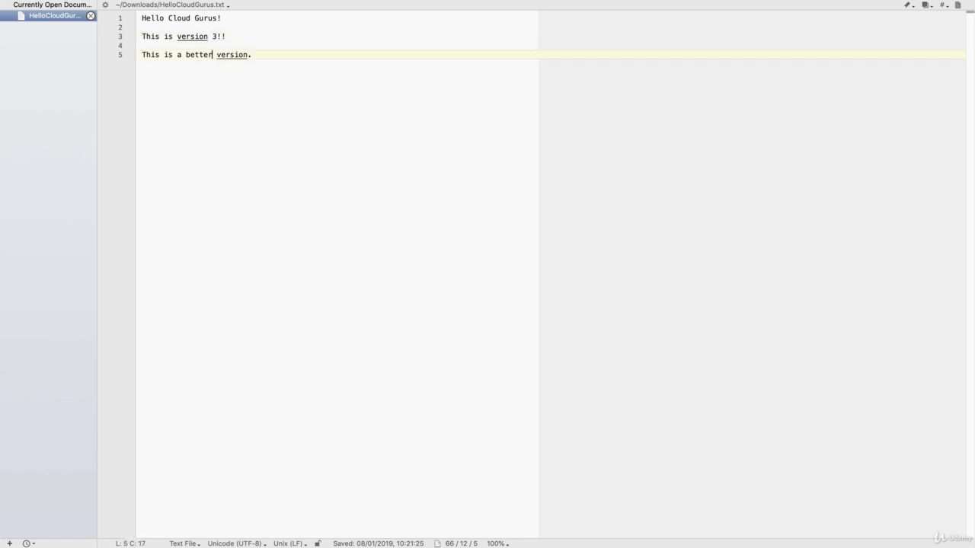
pyautogui.press('BackSpace')
pyautogui.press('BackSpace')
pyautogui.press('BackSpace')
pyautogui.write('st')
# Add the line "dasjhkfkljasdhwlkjads" after a blank line below "This is a best" and save HelloCloudGurus.txt
pyautogui.press('Return')
pyautogui.press('Return')
pyautogui.write('dasjhkfkljasdhwlkjads')
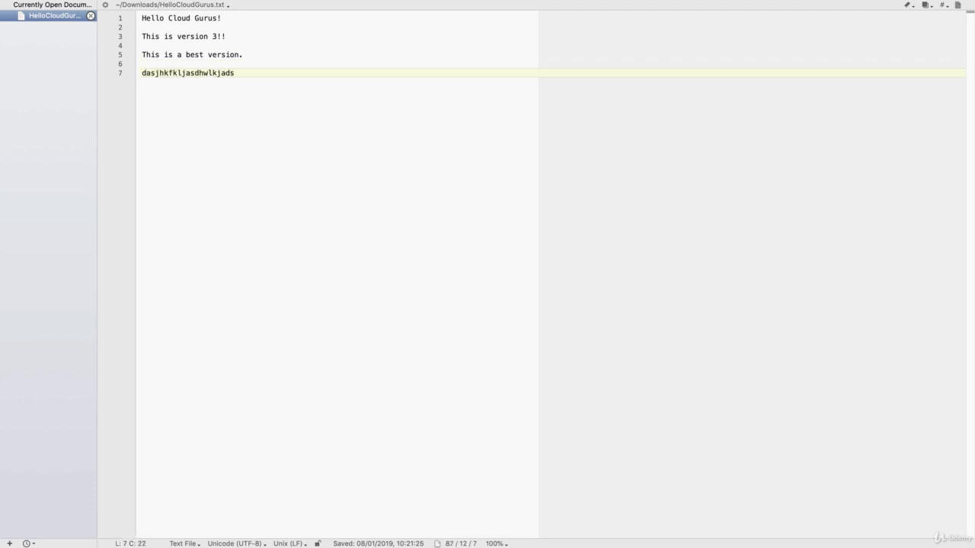
pyautogui.press('super+s')
# Switch back to the S3 console and upload the edited HelloCloudGurus.txt from Downloads to the bucket as a third version
pyautogui.press('super+Tab')
pyautogui.click(96, 161)
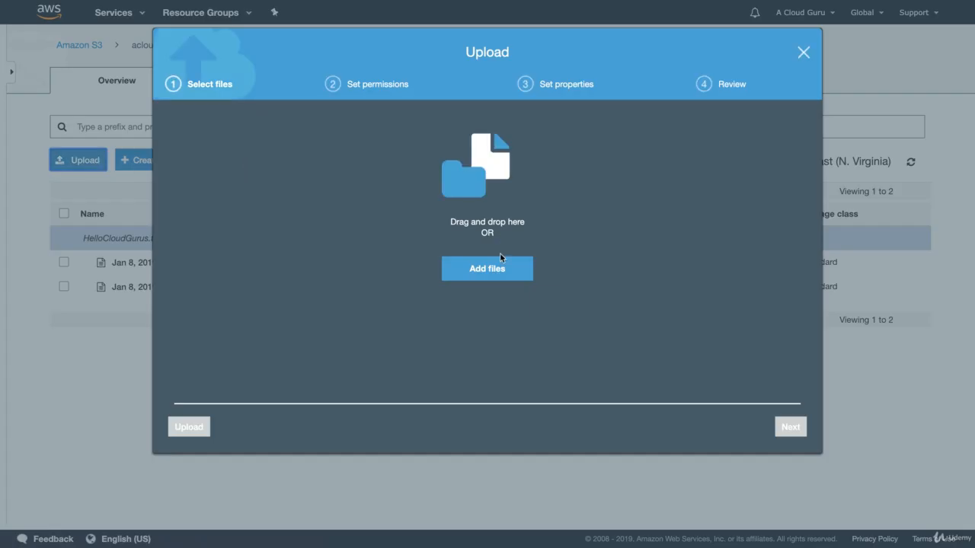
pyautogui.click(489, 272)
pyautogui.click(386, 58)
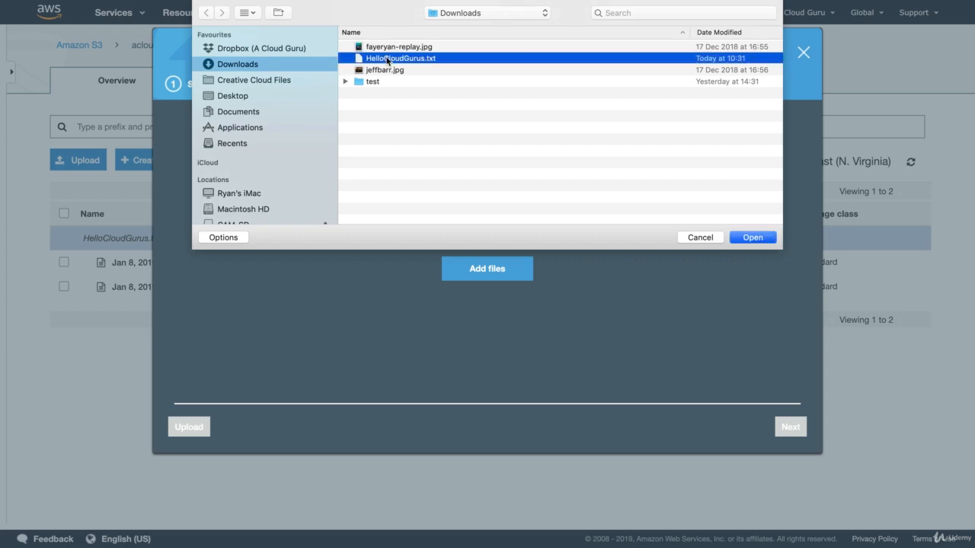
pyautogui.doubleClick(387, 58)
pyautogui.click(190, 426)
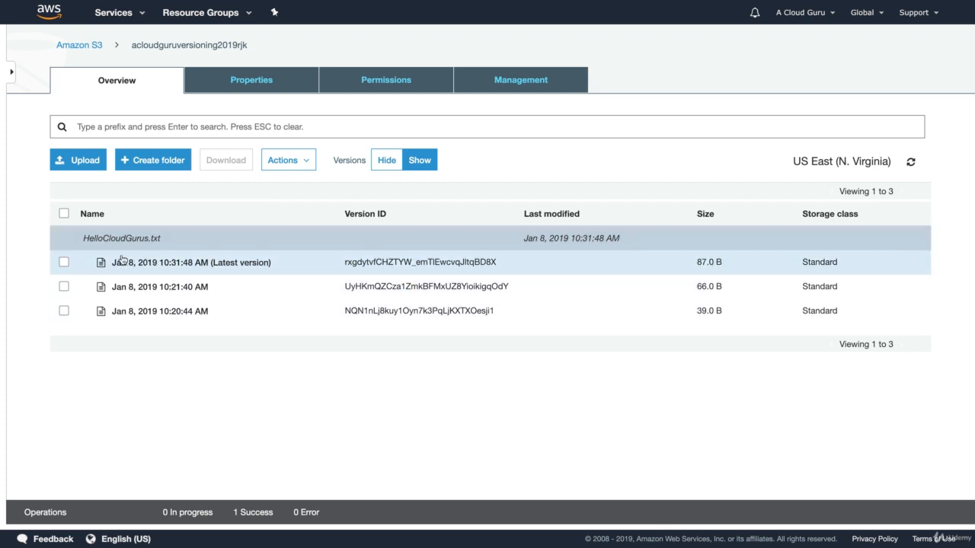
# Try to view the latest version of HelloCloudGurus.txt through its version-specific object URL, and return to the bucket's version list
pyautogui.click(64, 263)
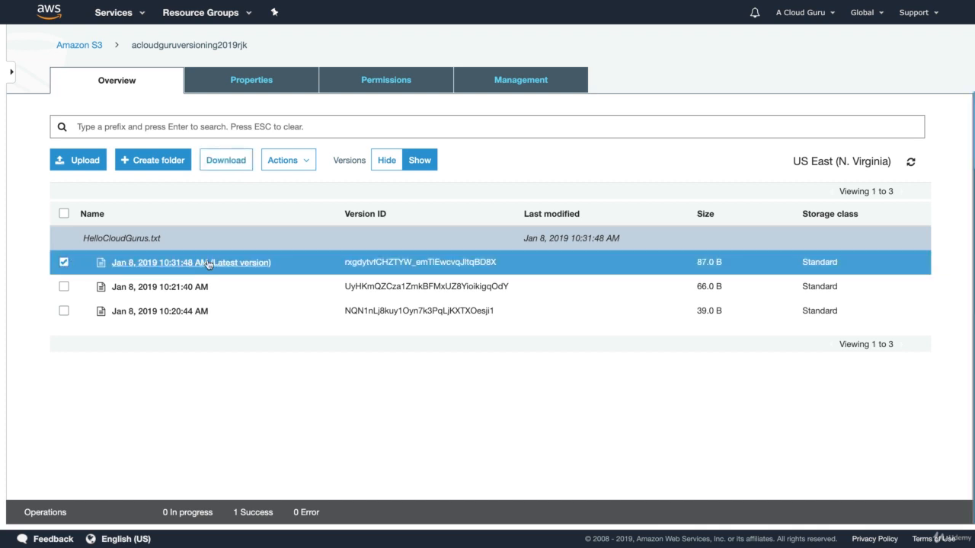
pyautogui.click(813, 287)
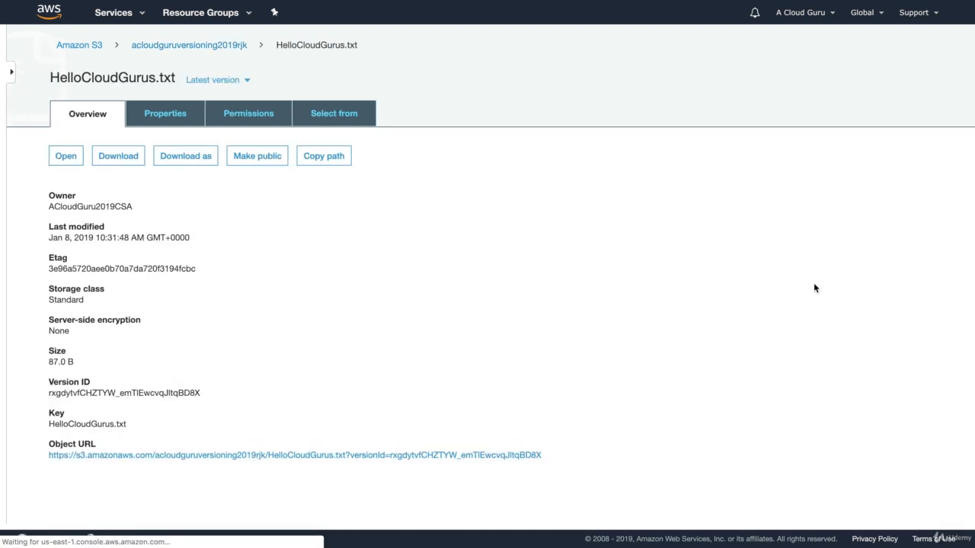
pyautogui.click(233, 453)
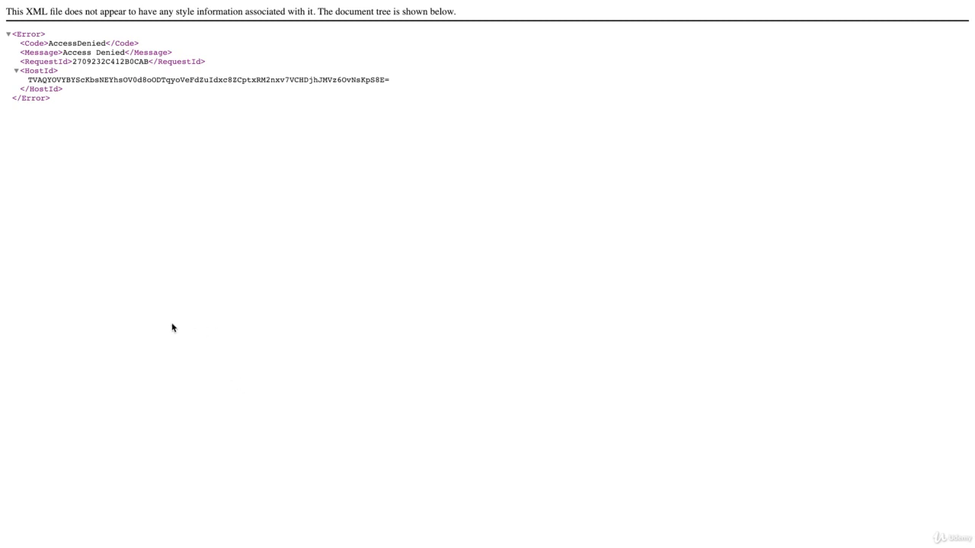
pyautogui.hscroll(-5, 172, 328)
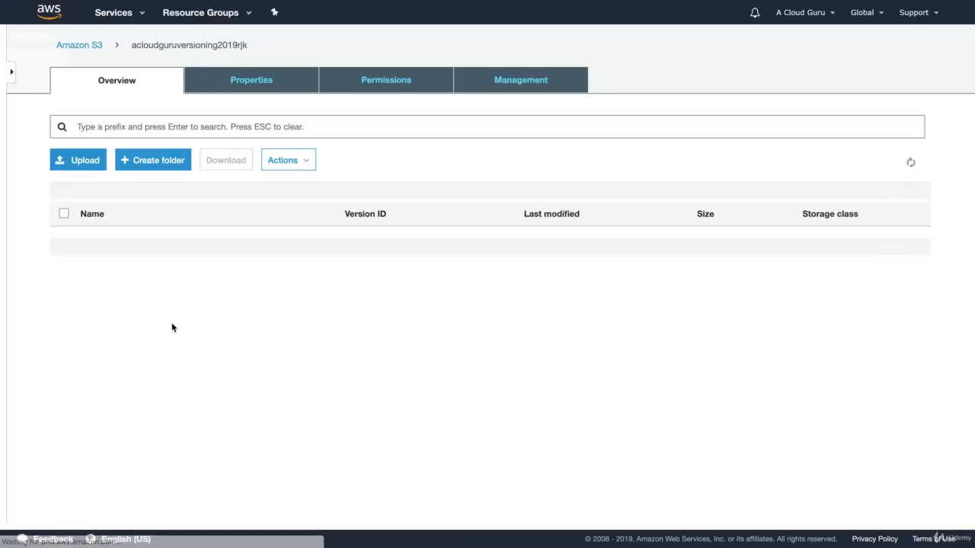
# Make the latest version of HelloCloudGurus.txt, dated 10:31:48 AM, public from the version list
pyautogui.click(64, 262)
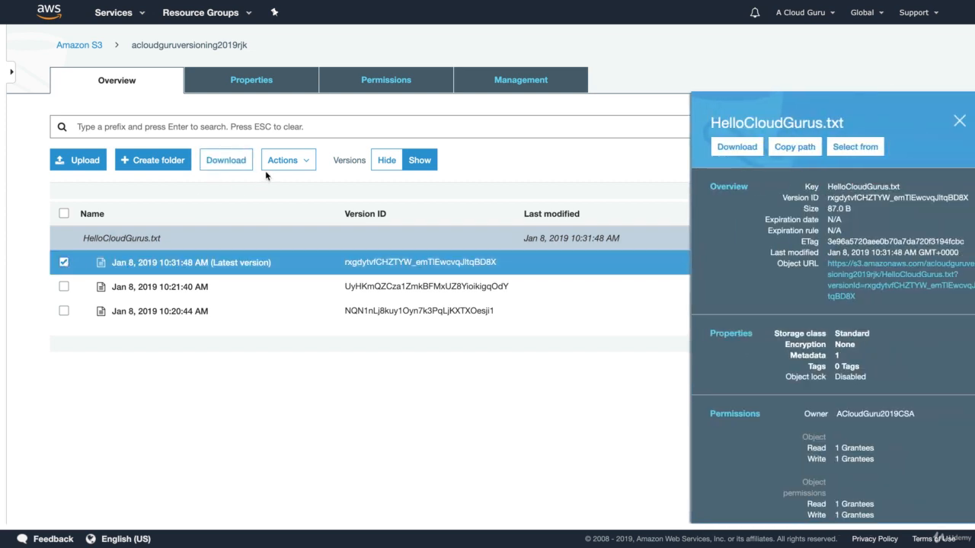
pyautogui.click(283, 160)
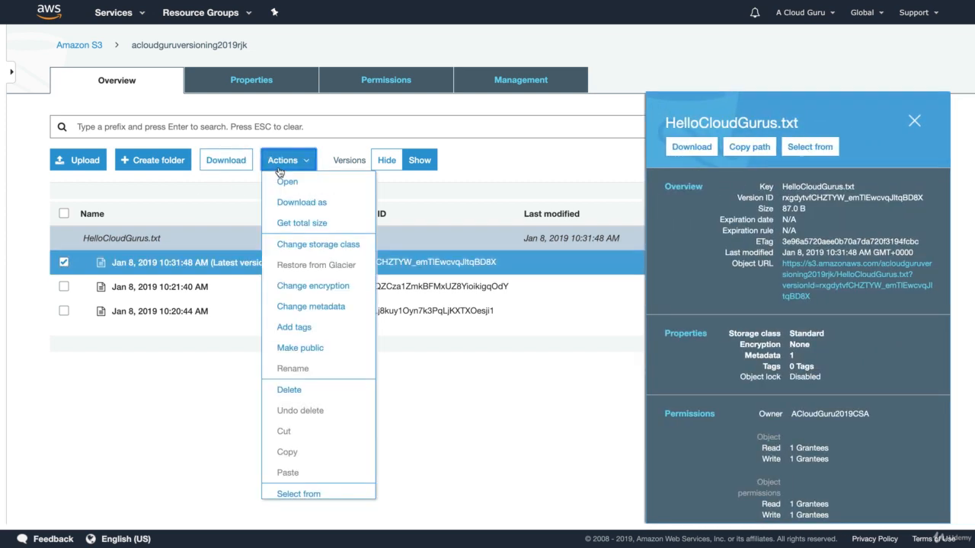
pyautogui.click(304, 348)
pyautogui.click(653, 427)
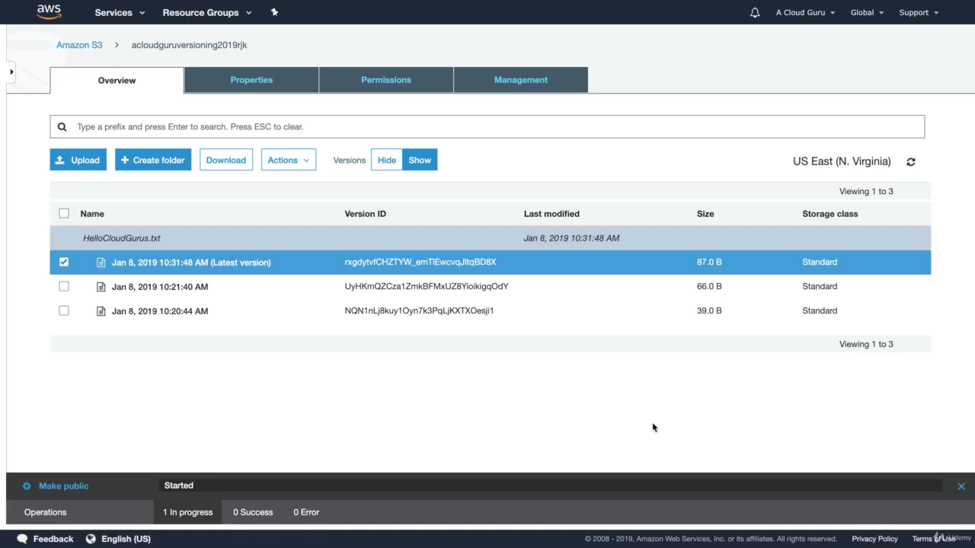
# View the oldest version of HelloCloudGurus.txt, dated 10:20:44 AM, through its object URL, and return to the bucket's version list
pyautogui.click(63, 311)
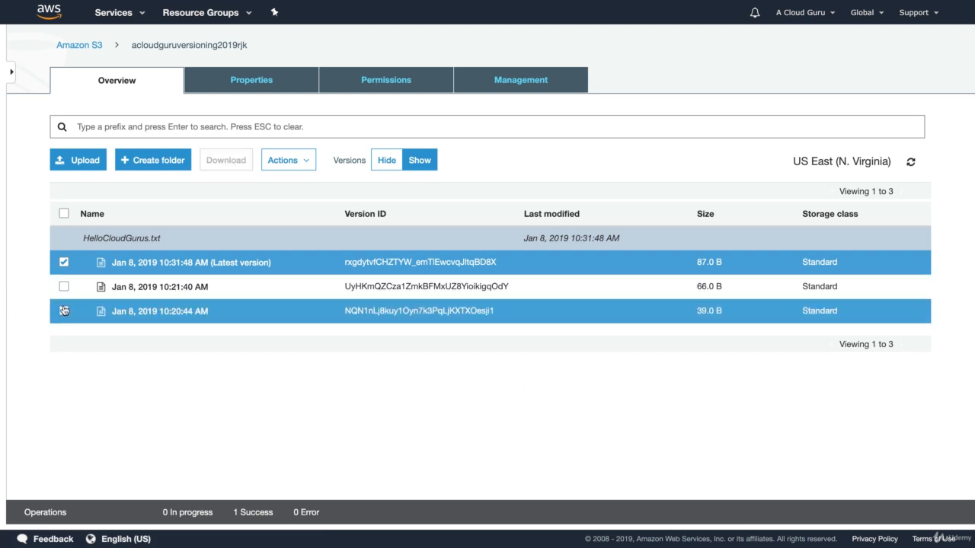
pyautogui.click(64, 262)
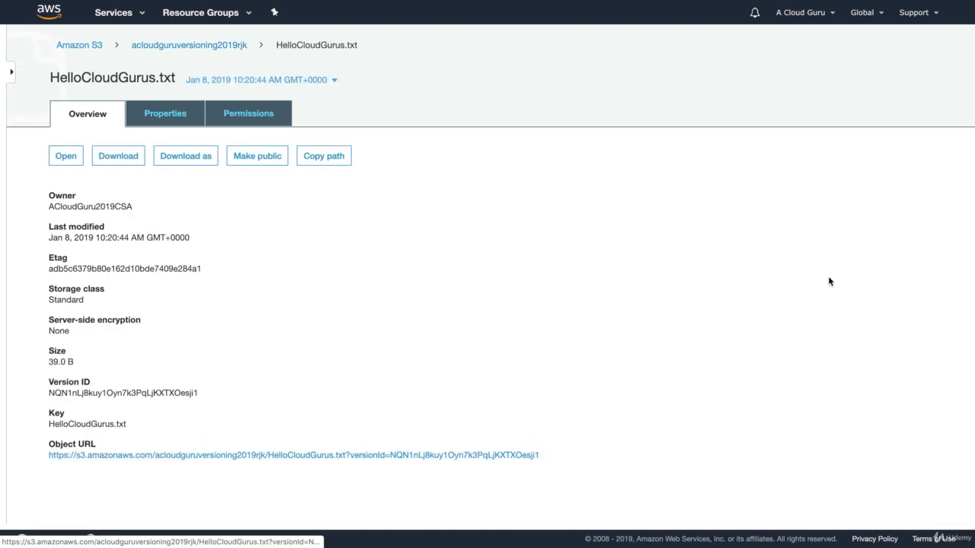
pyautogui.click(218, 455)
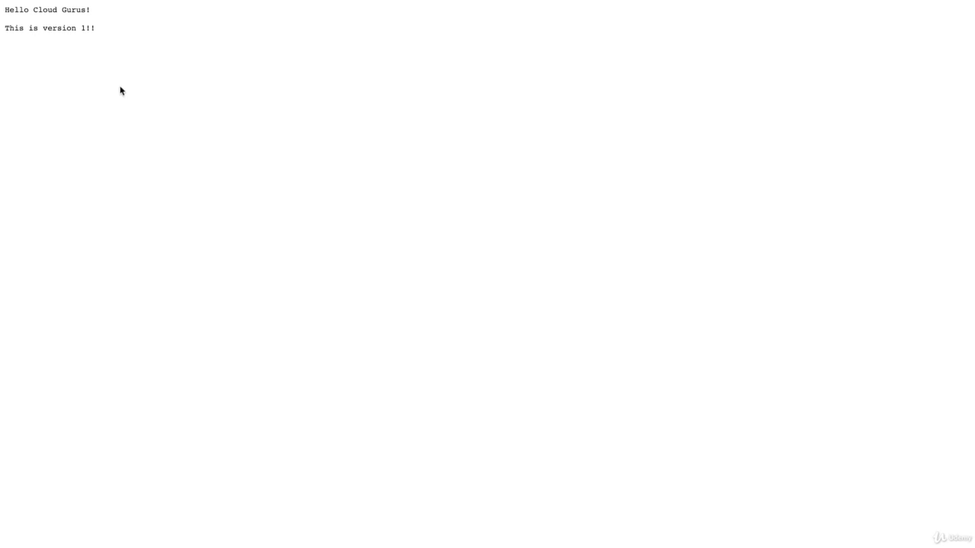
pyautogui.press('super+Left')
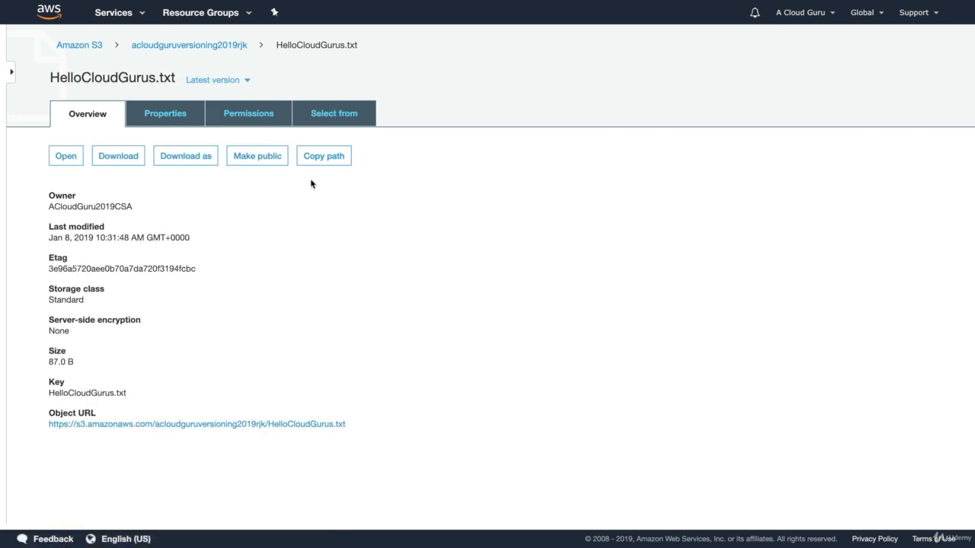
pyautogui.click(190, 46)
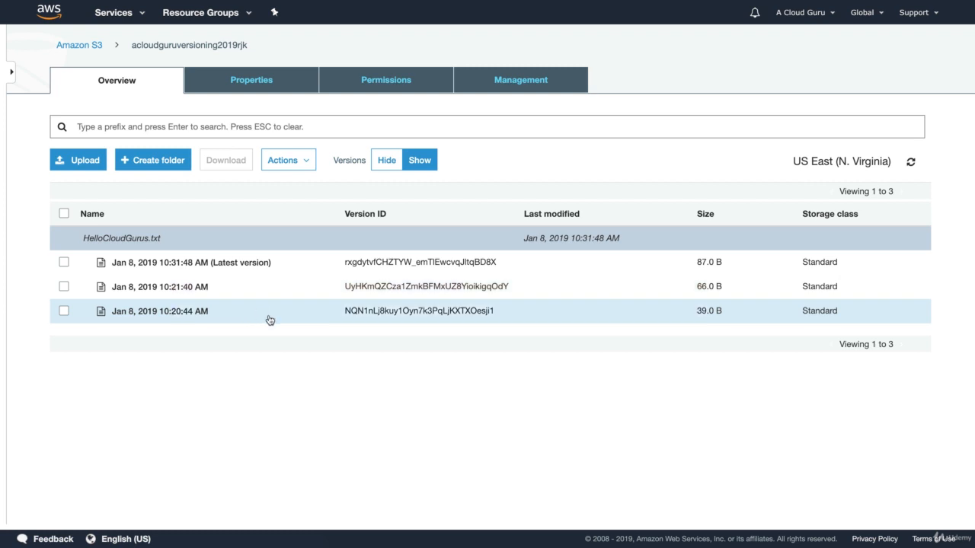
# Hide the object versions and delete HelloCloudGurus.txt from the bucket
pyautogui.click(385, 160)
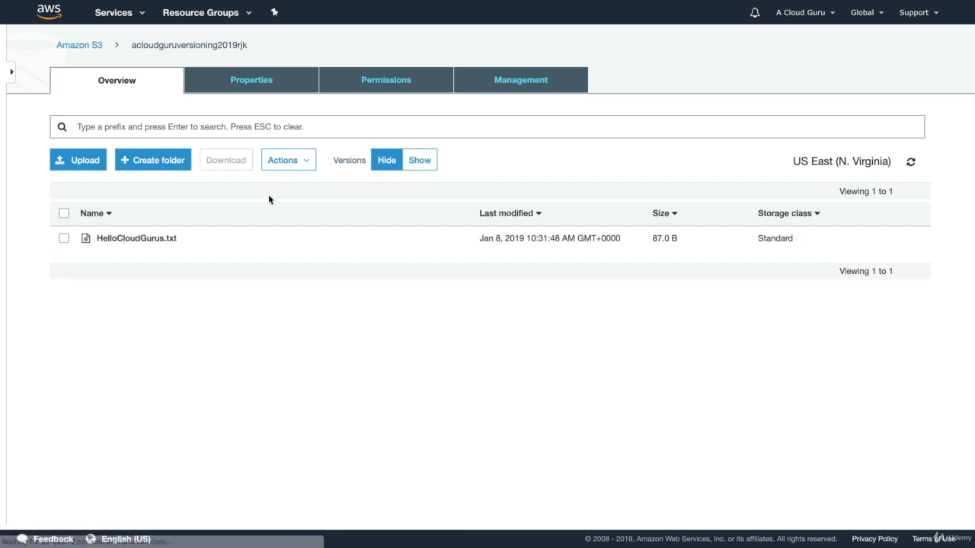
pyautogui.click(64, 238)
pyautogui.click(288, 160)
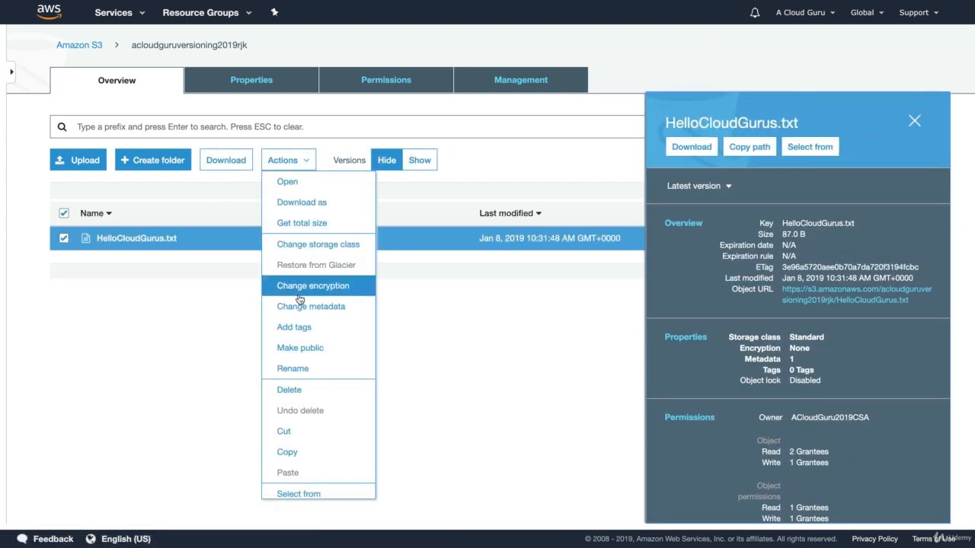
pyautogui.click(293, 390)
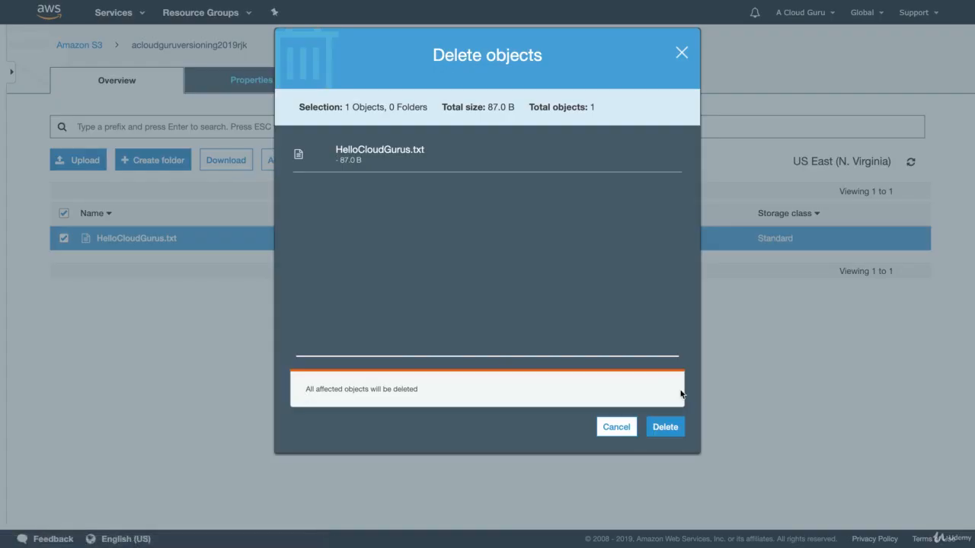
pyautogui.click(666, 428)
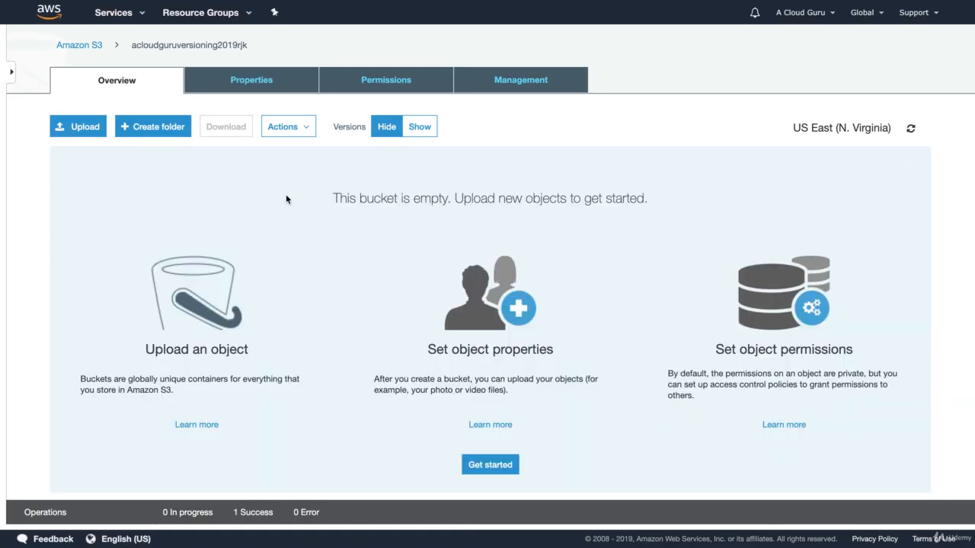
# Show the bucket's object versions and delete the delete marker of HelloCloudGurus.txt to restore the file
pyautogui.click(422, 126)
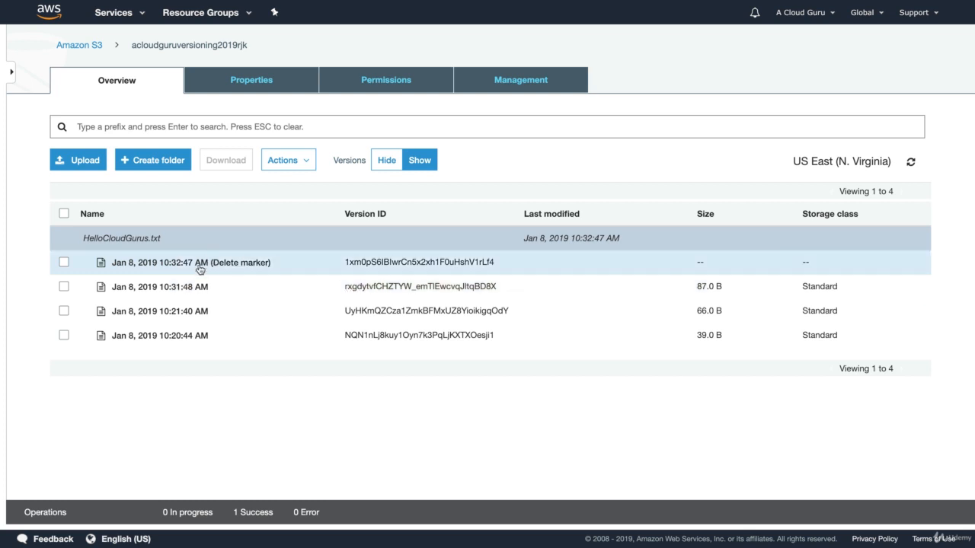
pyautogui.click(64, 262)
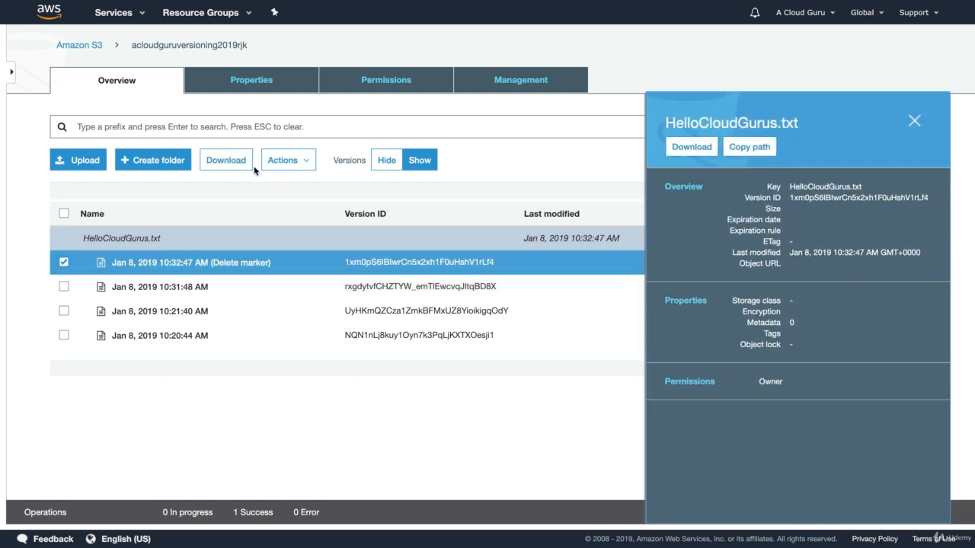
pyautogui.click(281, 166)
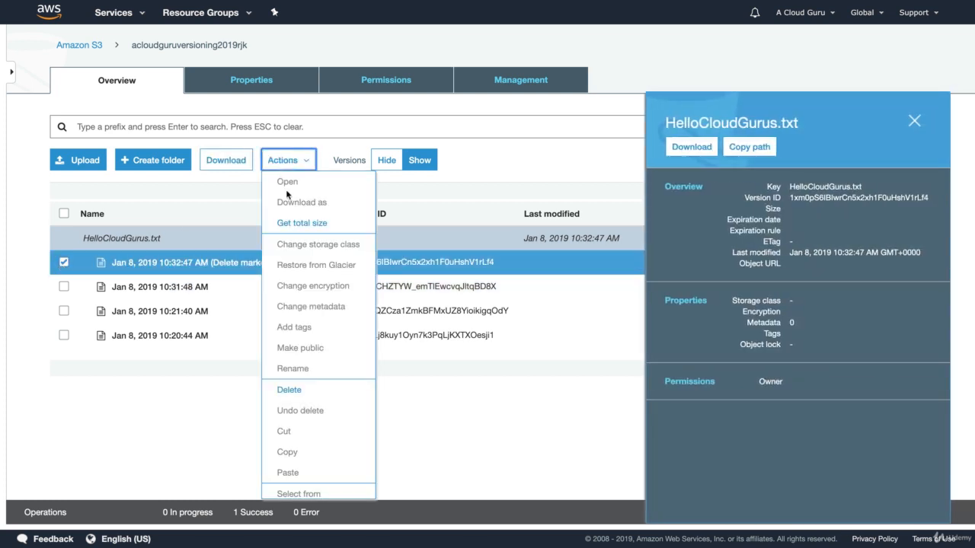
pyautogui.click(300, 389)
pyautogui.click(673, 425)
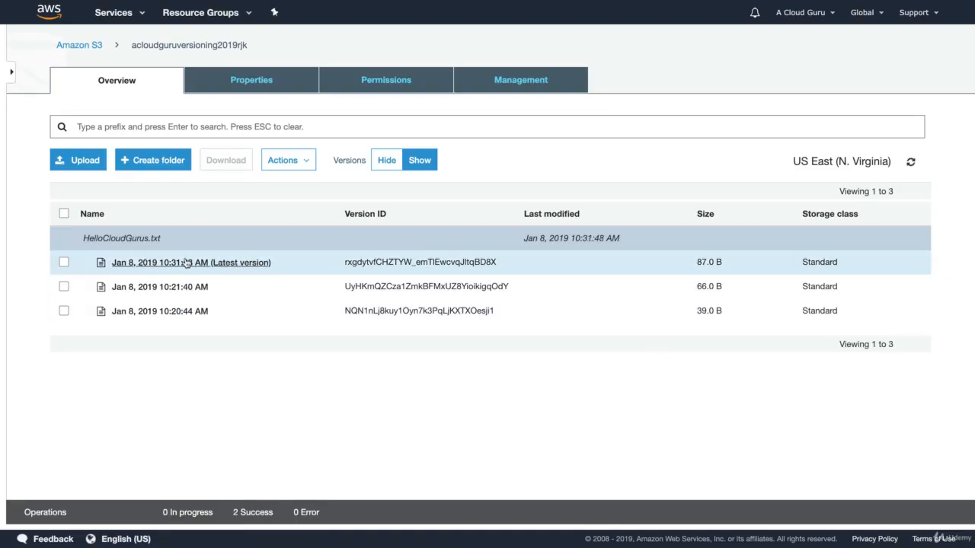
# Delete the latest version of HelloCloudGurus.txt, dated 10:31:48 AM, from the version list
pyautogui.click(63, 262)
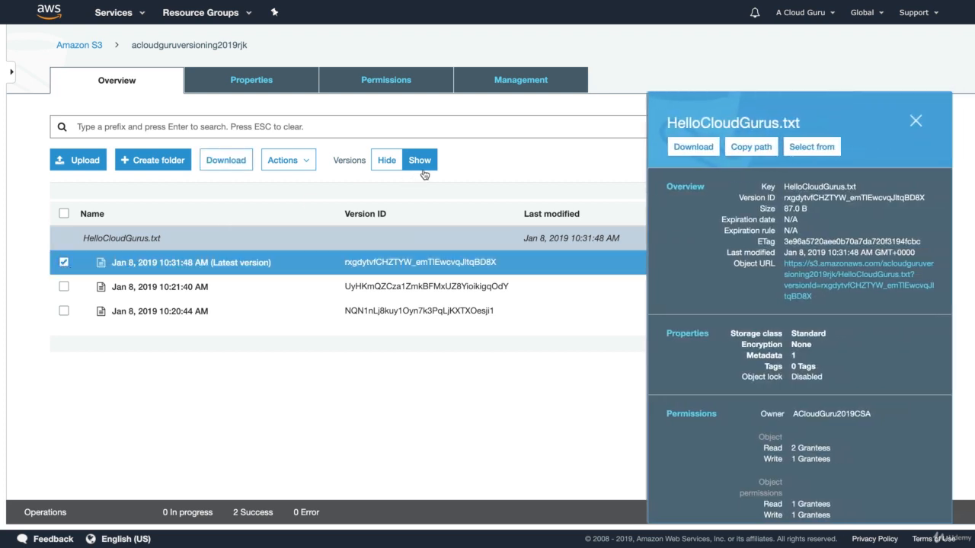
pyautogui.click(280, 160)
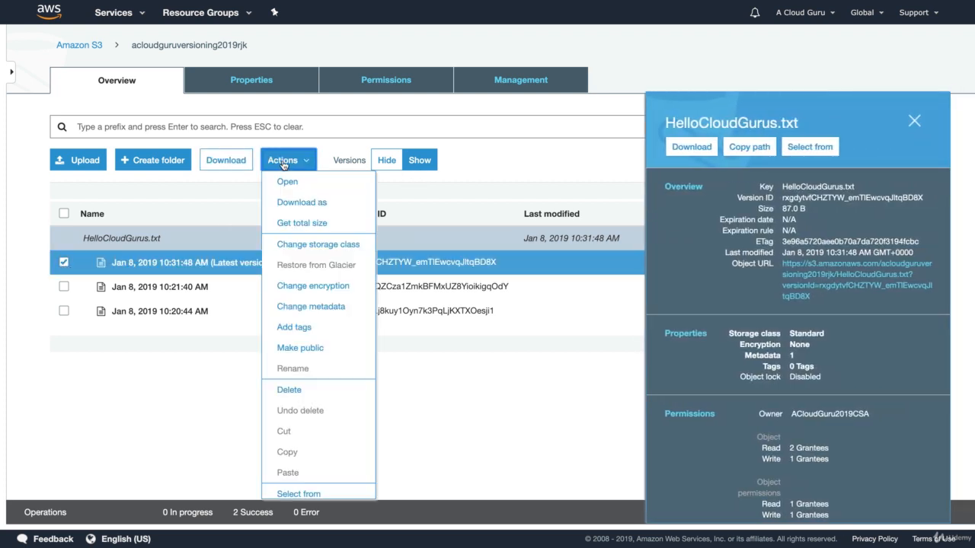
pyautogui.click(301, 388)
pyautogui.click(666, 427)
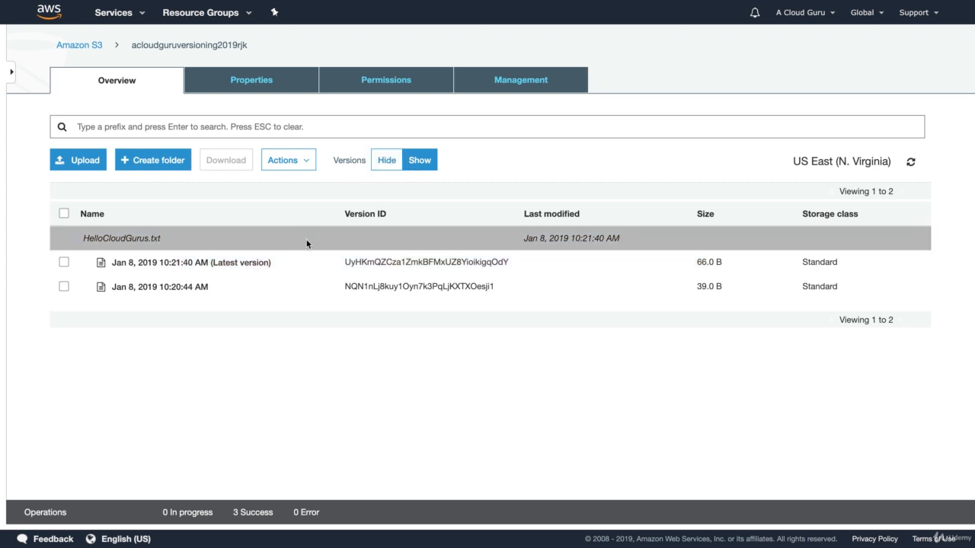
# View the 10:21:40 AM version of HelloCloudGurus.txt through its object URL
pyautogui.click(241, 263)
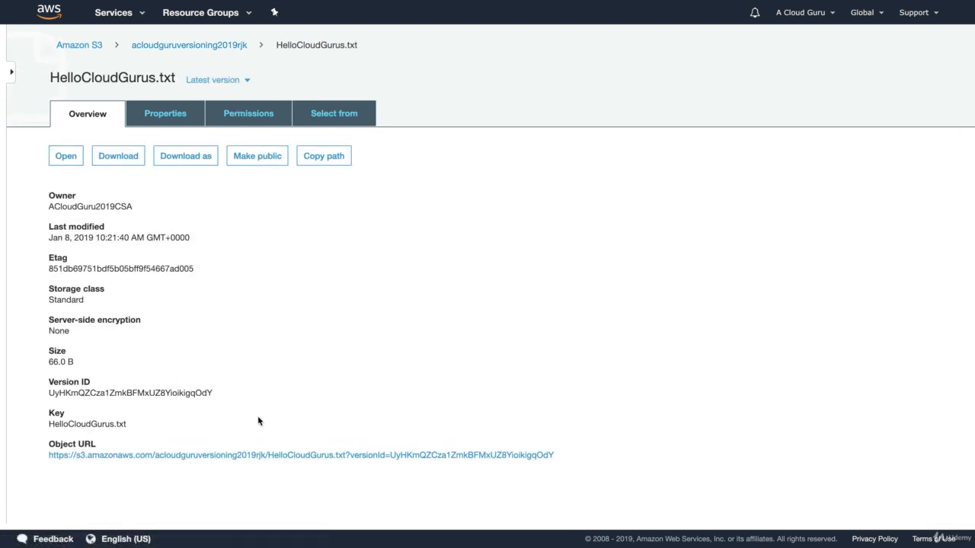
pyautogui.click(279, 457)
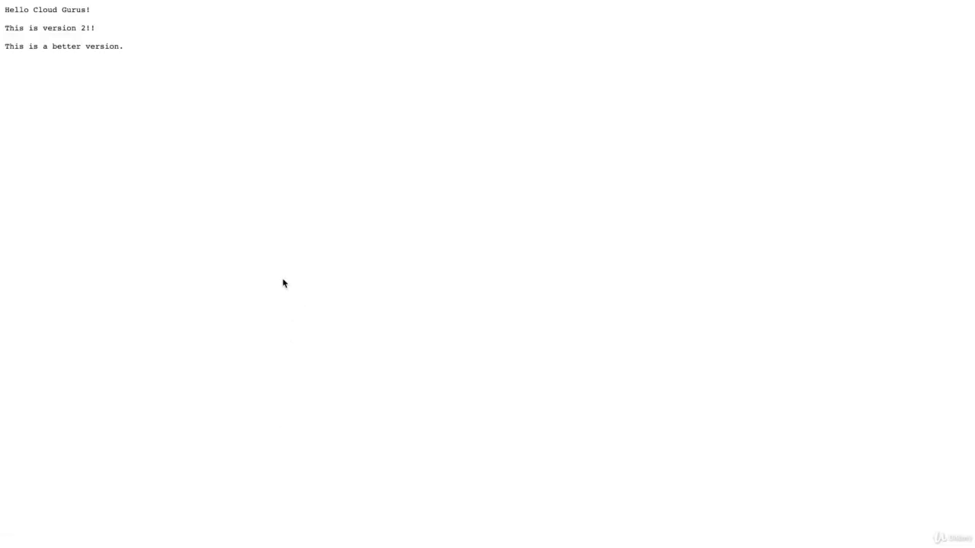